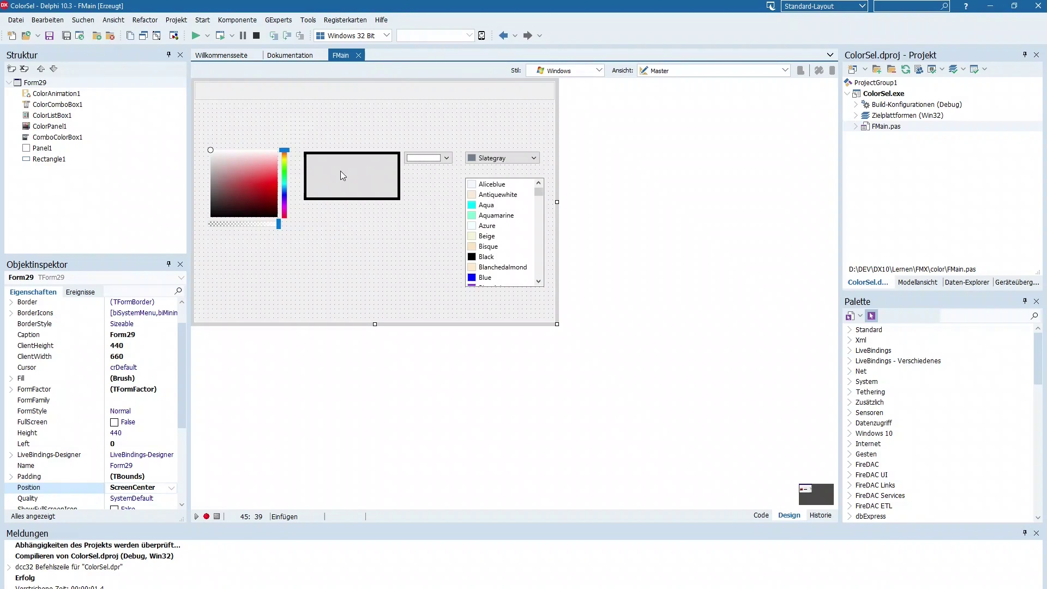
- Review the rectangle, form properties and source code, then run the application
click(365, 175)
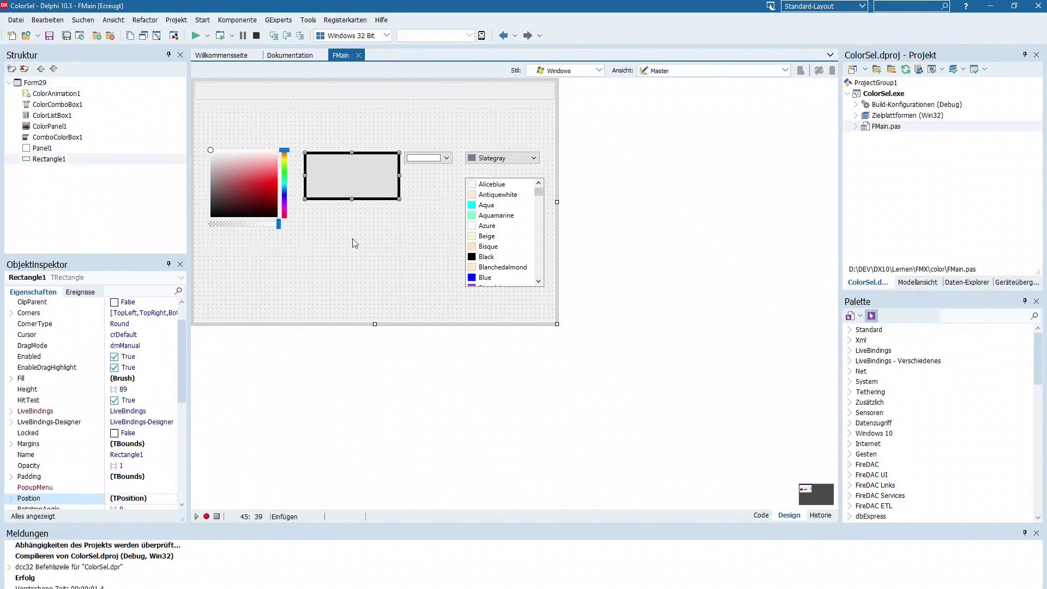
click(353, 238)
key(F12)
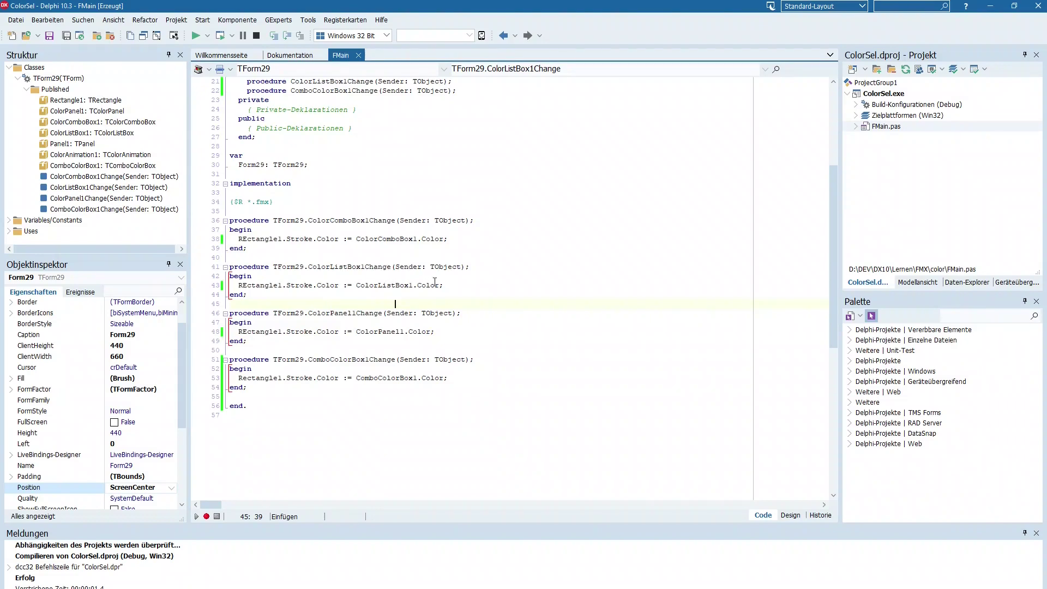
key(F12)
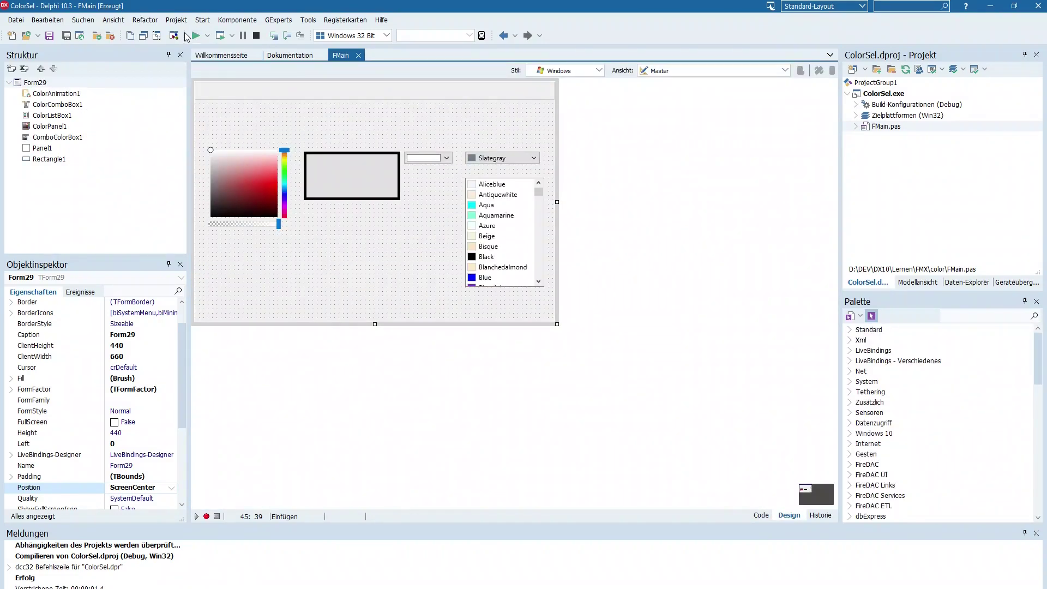
click(195, 36)
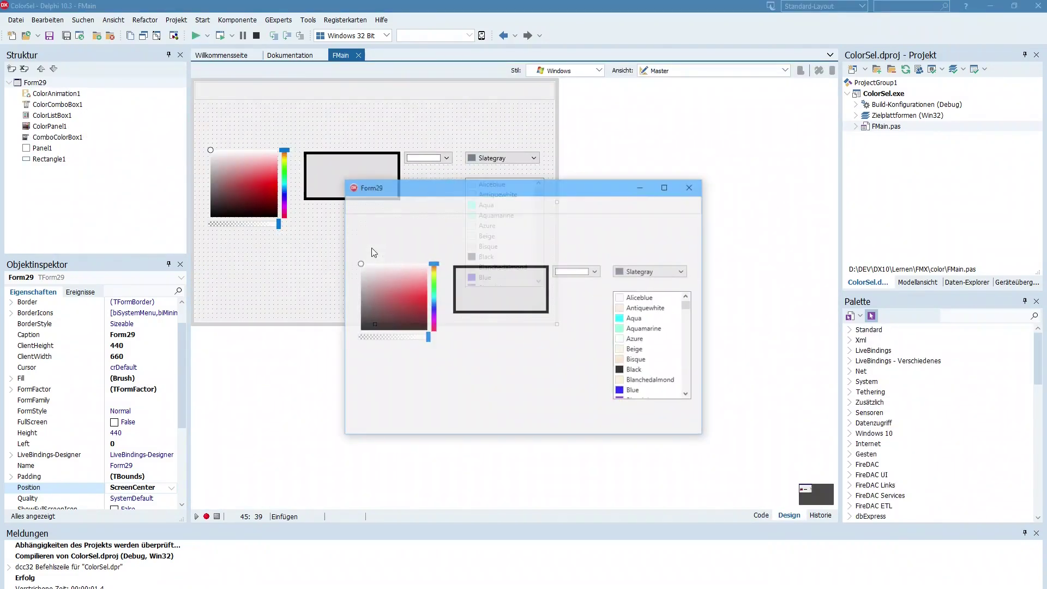
- In the running app, make the rectangle border red and its fill Seashell
click(381, 292)
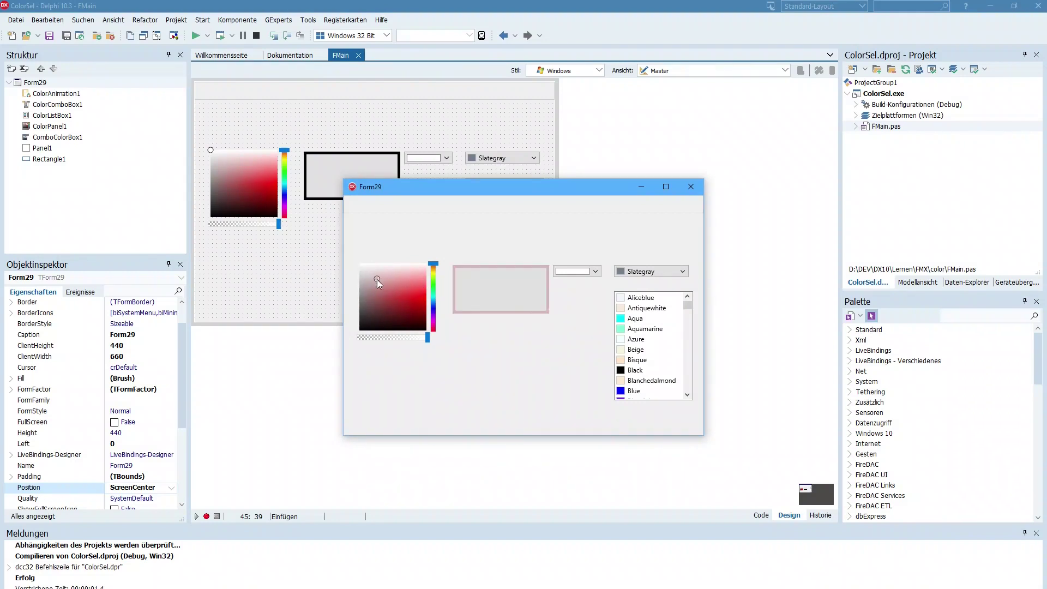
click(685, 272)
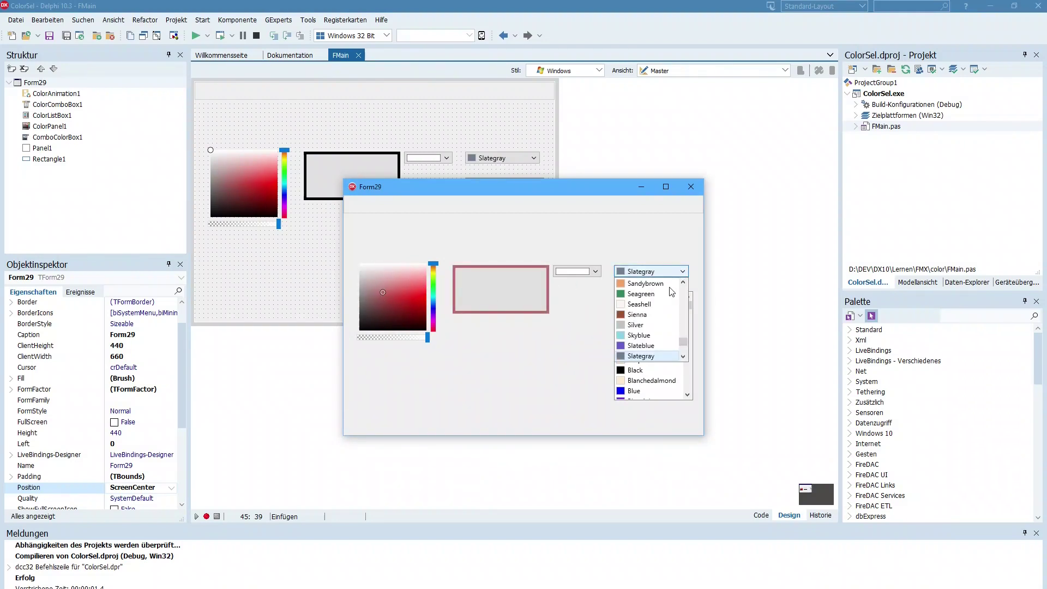
click(646, 310)
click(598, 273)
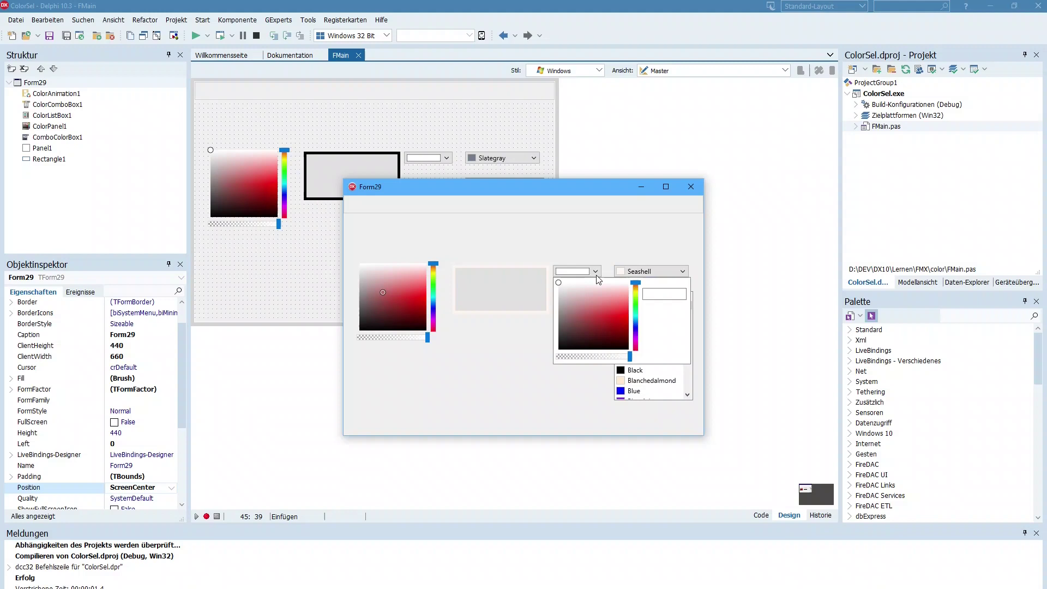
click(596, 316)
click(604, 245)
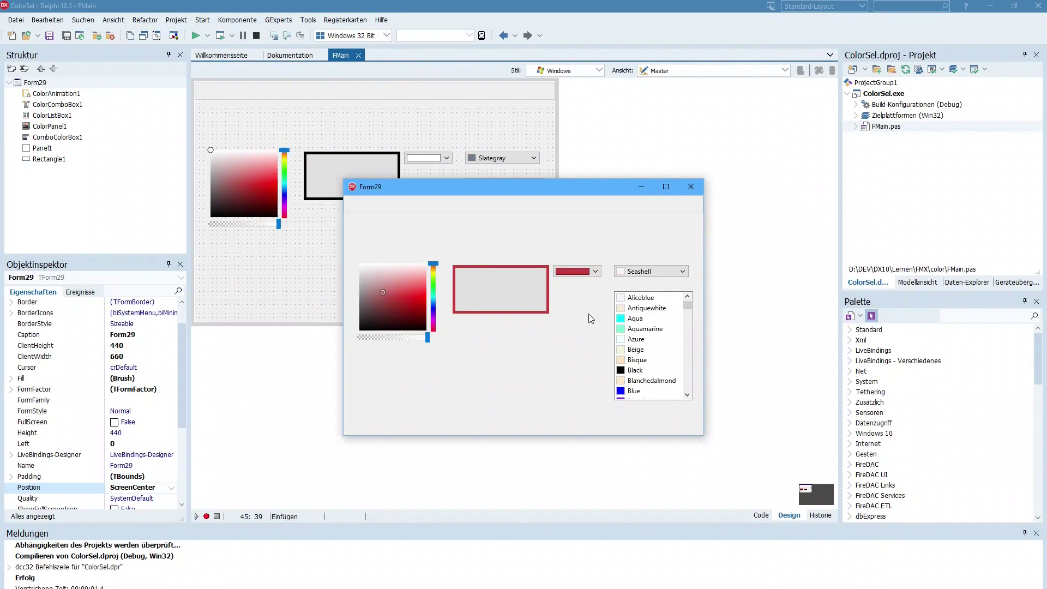
- Try lighter red border shades, then close the test application
click(392, 289)
mouse_move(395, 292)
mouse_down()
mouse_move(384, 301)
mouse_move(395, 290)
mouse_up()
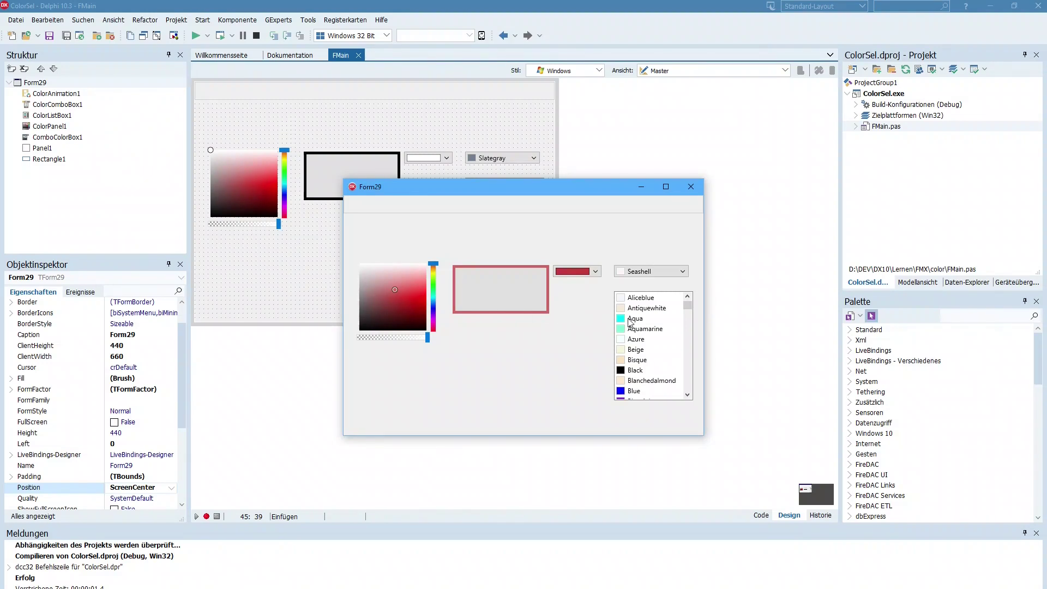
mouse_move(688, 305)
mouse_down()
mouse_move(687, 359)
mouse_move(683, 313)
mouse_up()
click(677, 277)
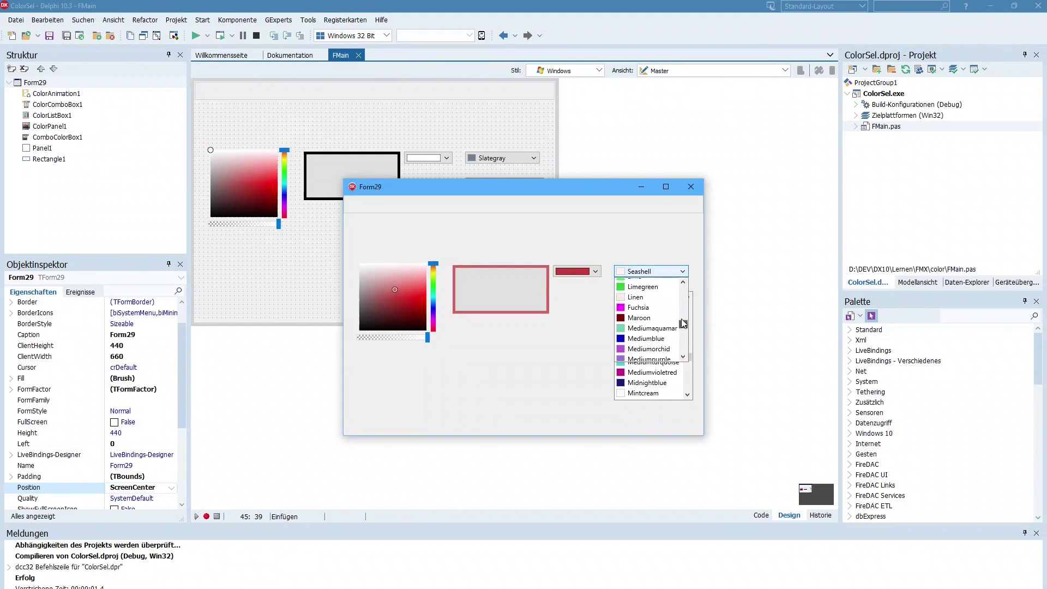
click(667, 245)
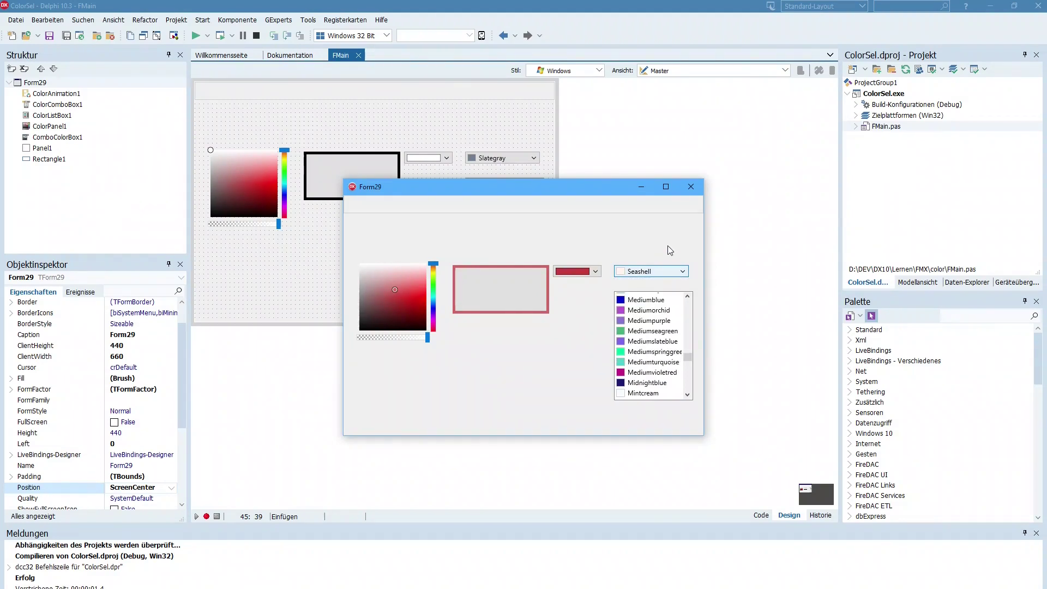
click(691, 188)
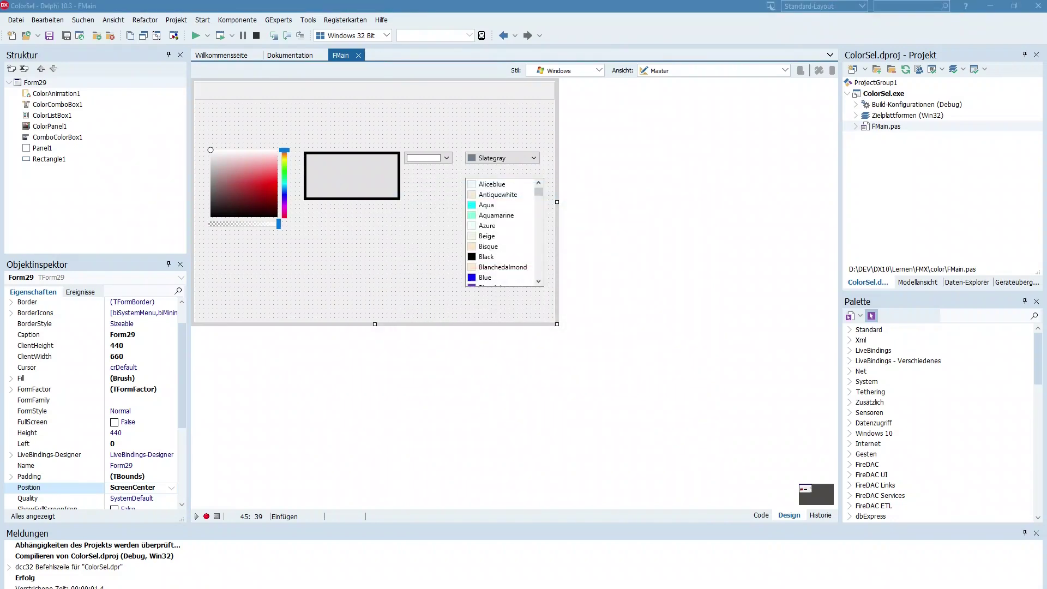
- Make the word Informationen red on the Bilddatenbank help page
drag(50, 98, 181, 108)
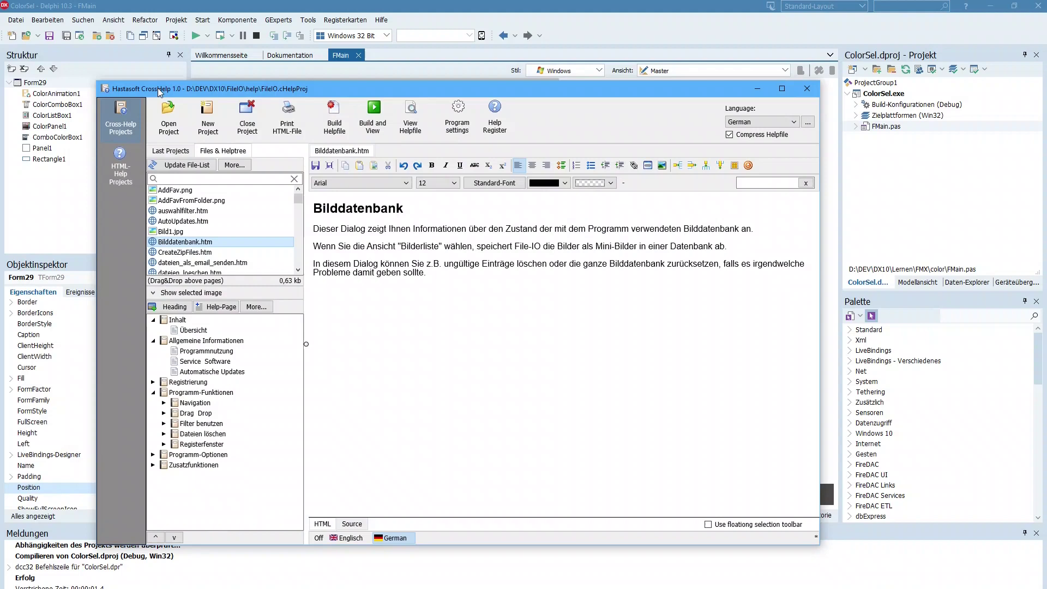
click(442, 228)
double_click(439, 228)
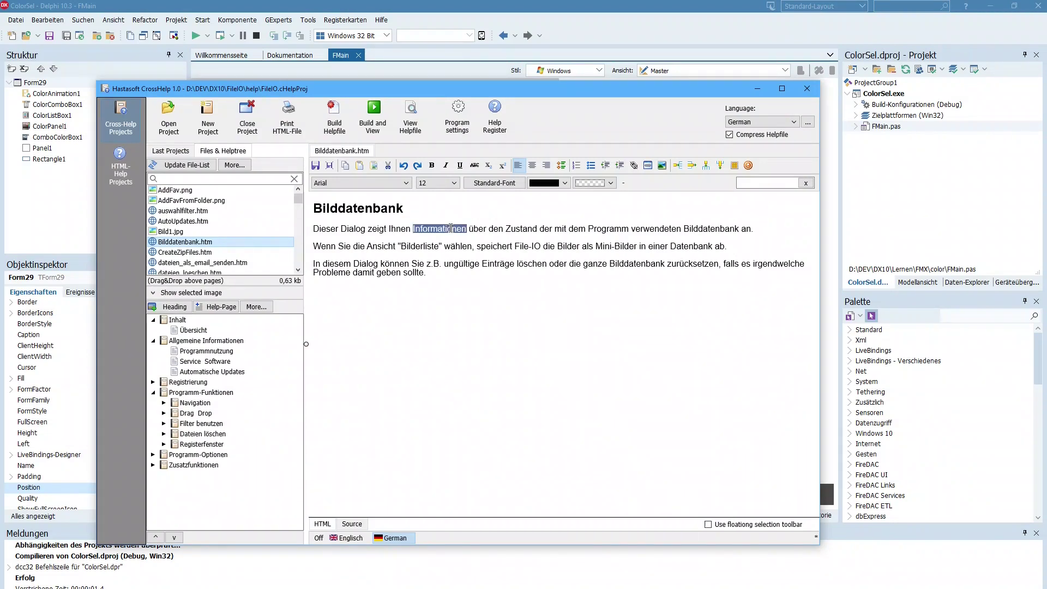
click(563, 183)
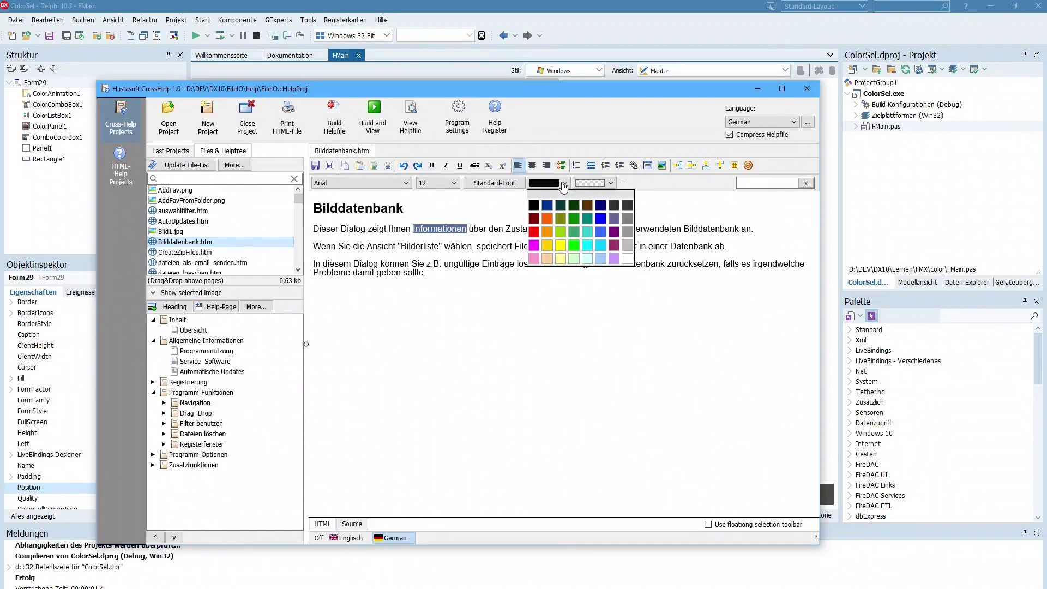
click(535, 233)
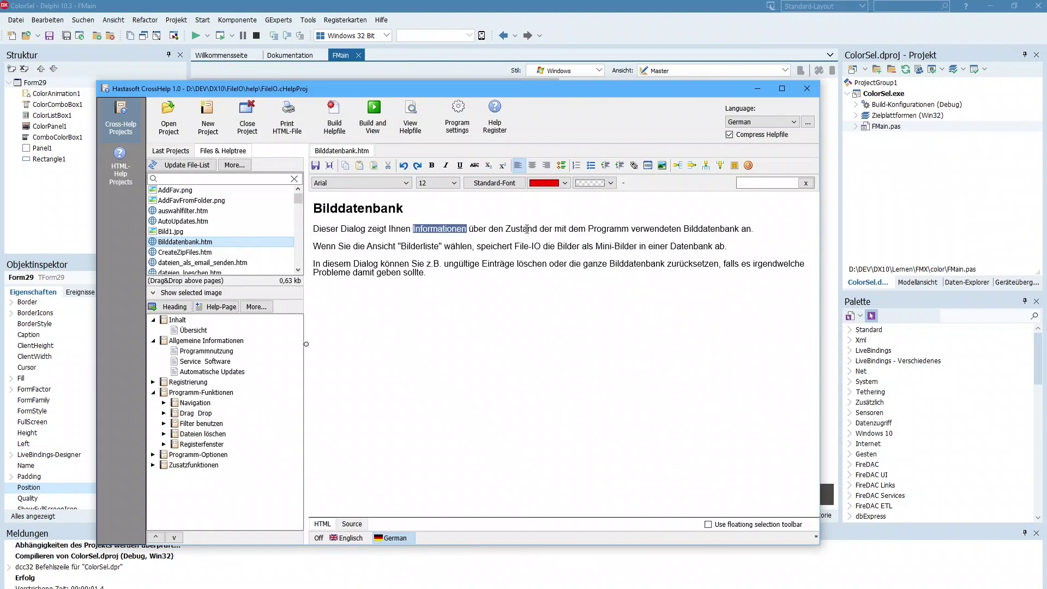
click(526, 229)
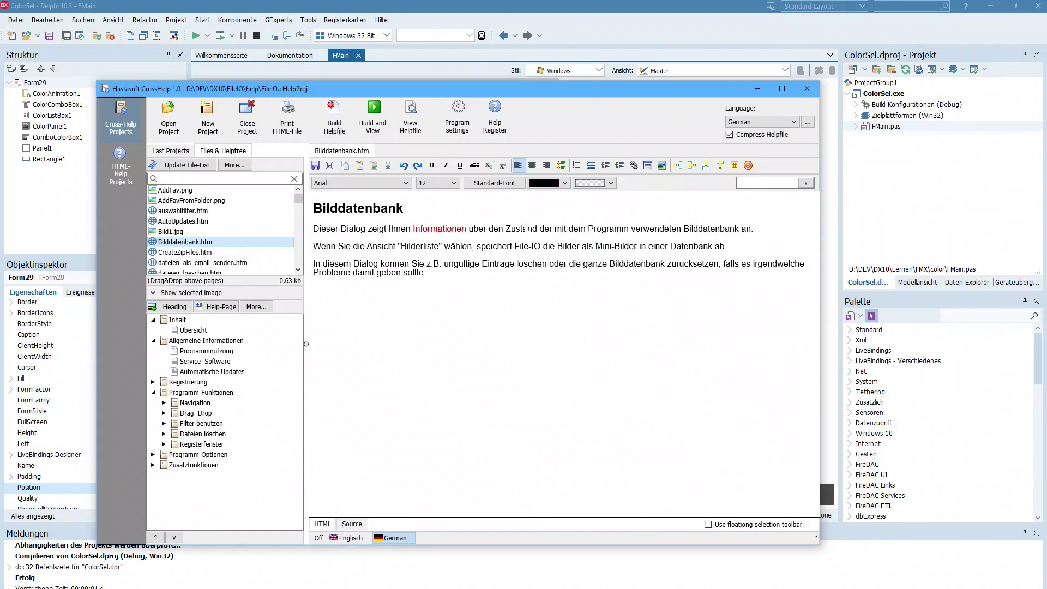
- Try a yellow highlight on Programm, remove it, and leave CrossHelp
double_click(608, 229)
click(610, 183)
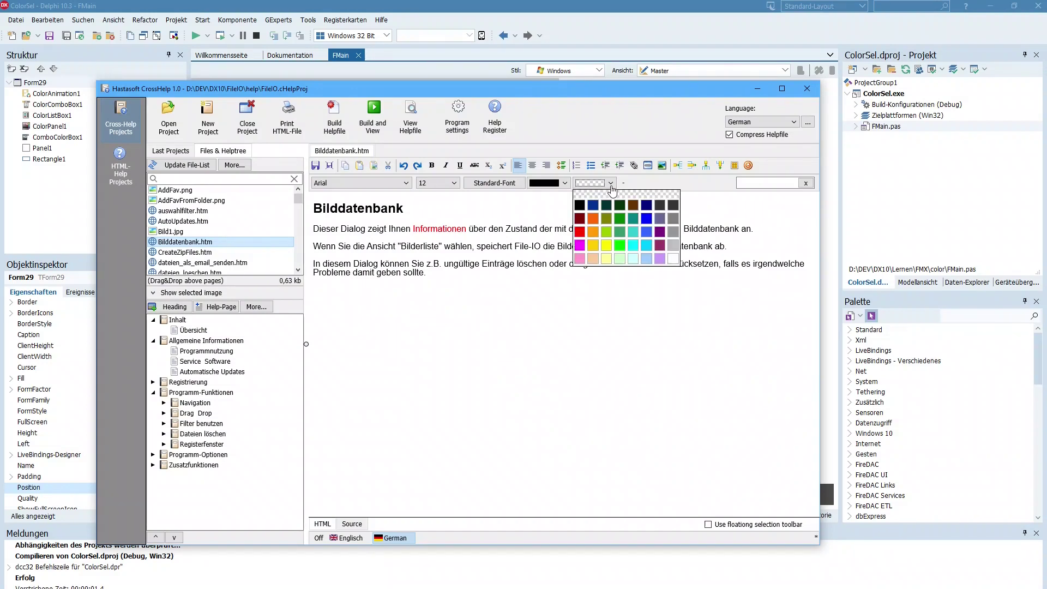
click(605, 245)
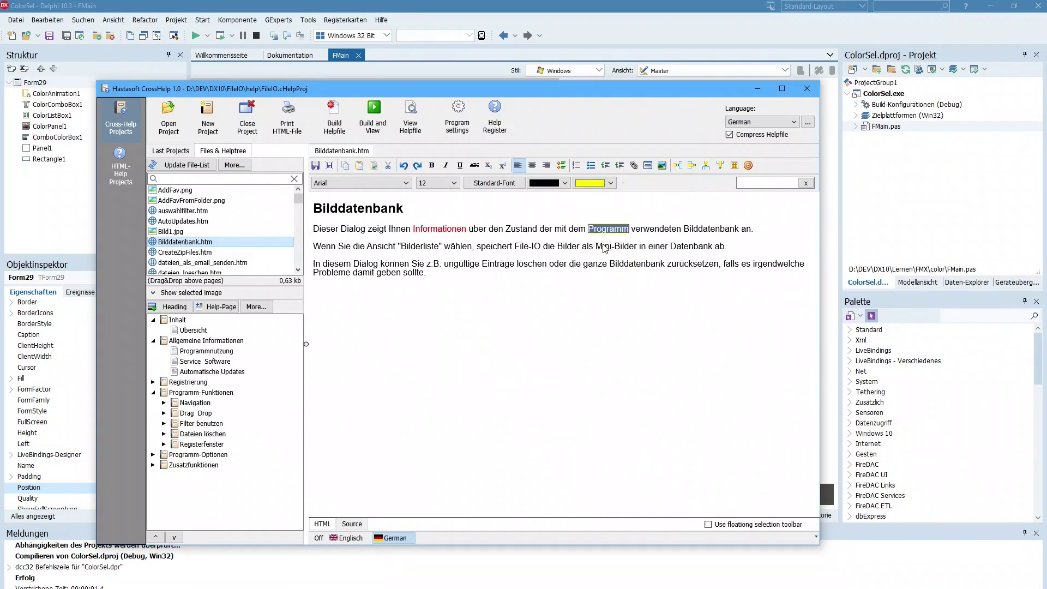
click(578, 232)
double_click(603, 232)
click(610, 183)
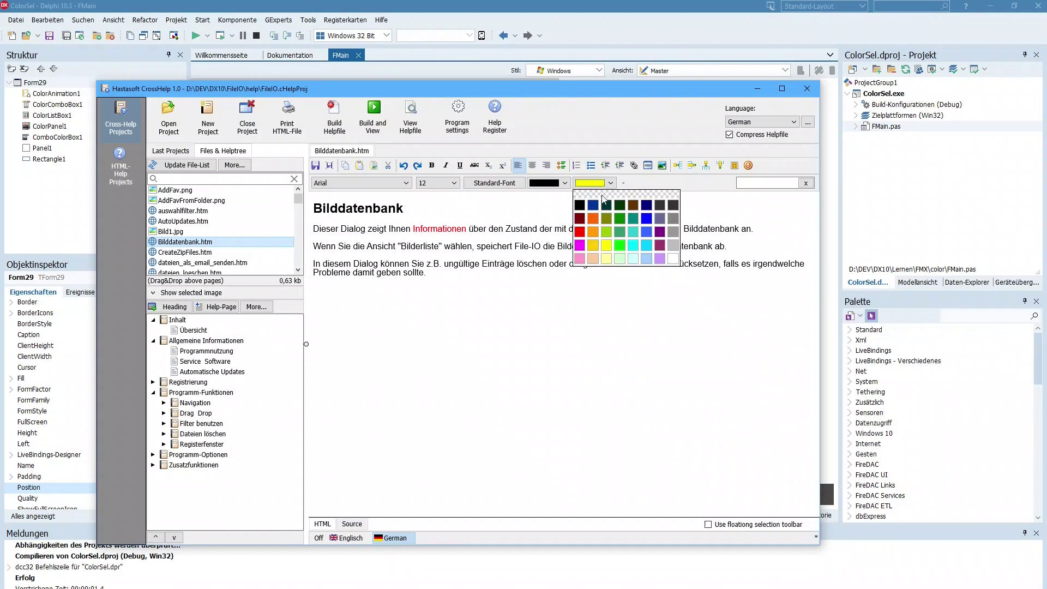
click(604, 197)
click(566, 232)
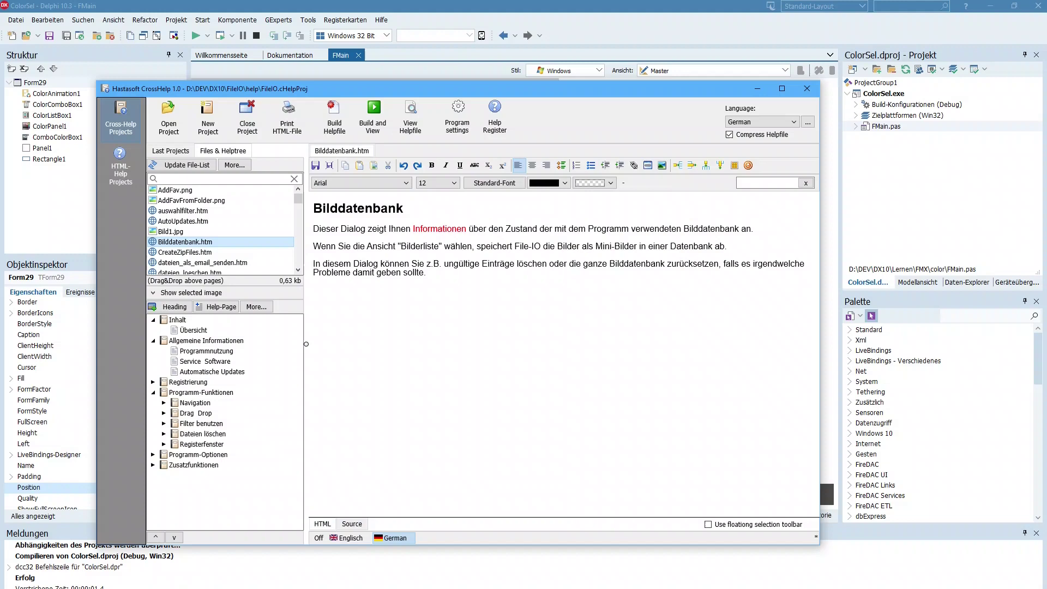
key(alt+Tab)
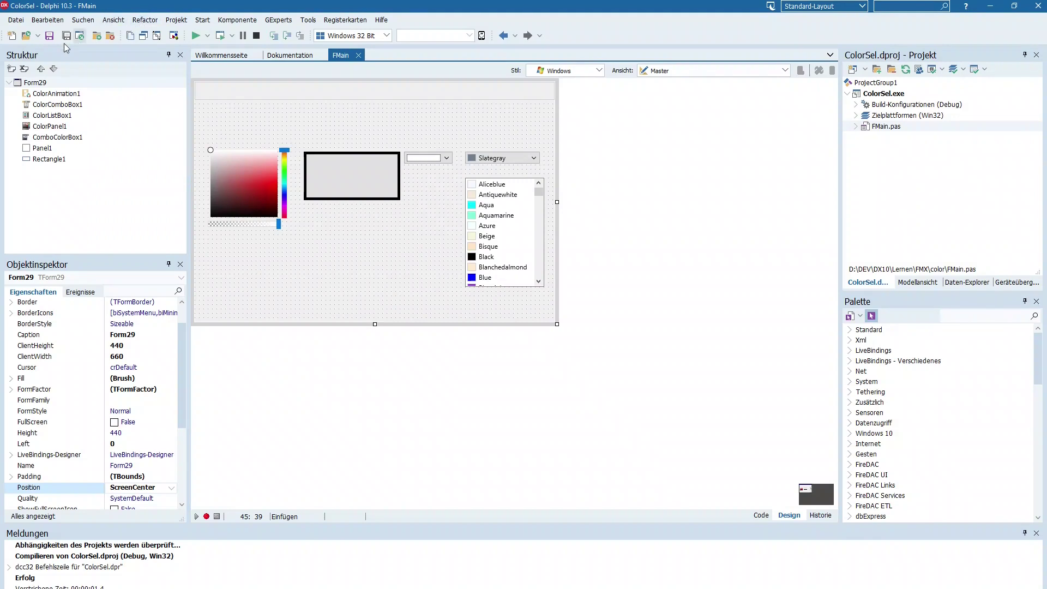
- Add FrameColorPicker.pas to the ColorSel project and show the FMain form designer
click(176, 19)
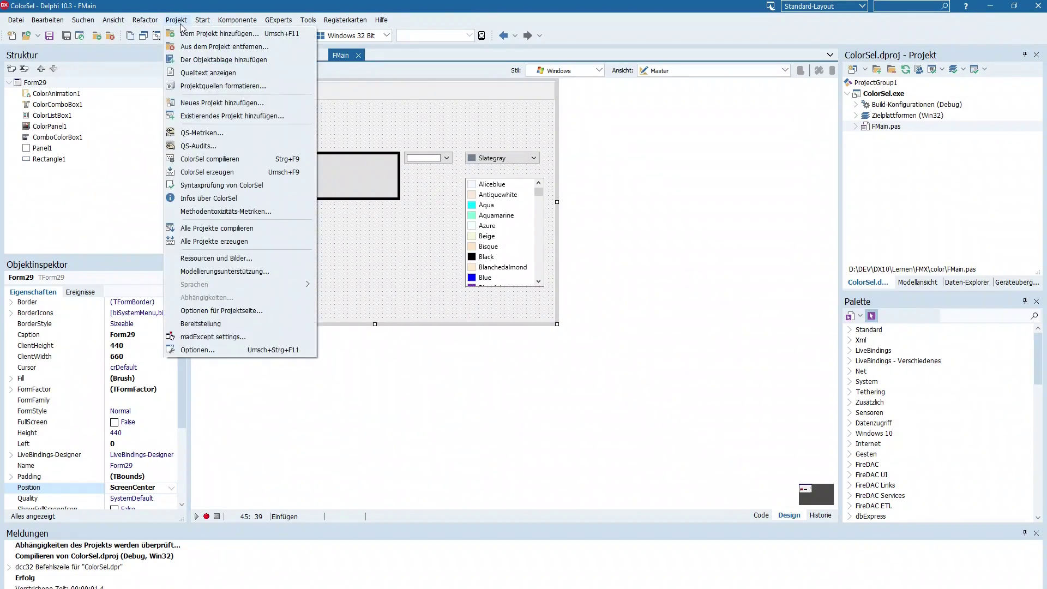
click(213, 34)
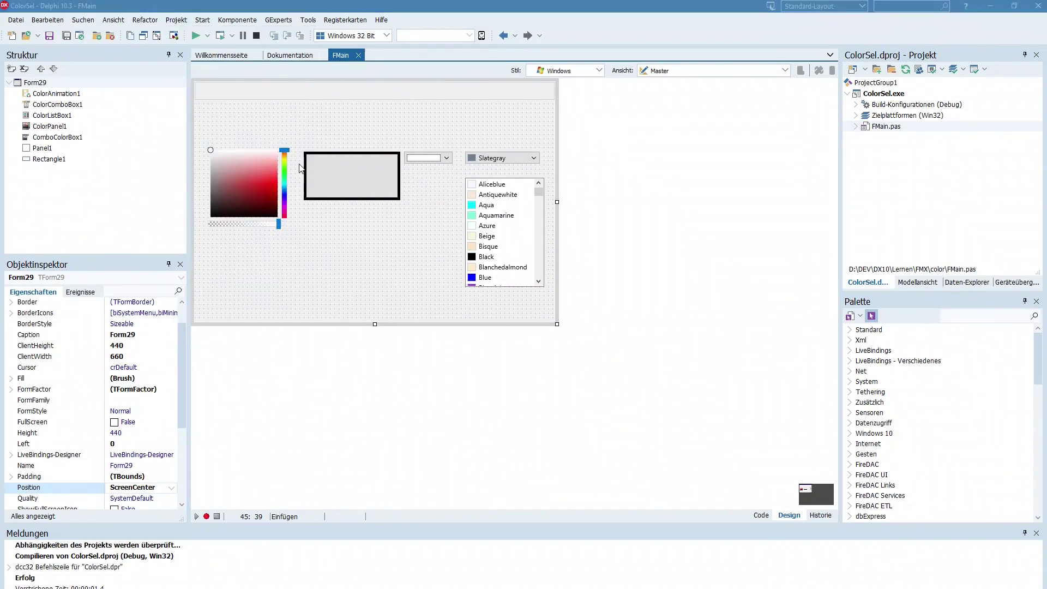
text(D:\DEV\DX10\Frames\FMX\FrameColorPicker.pas)
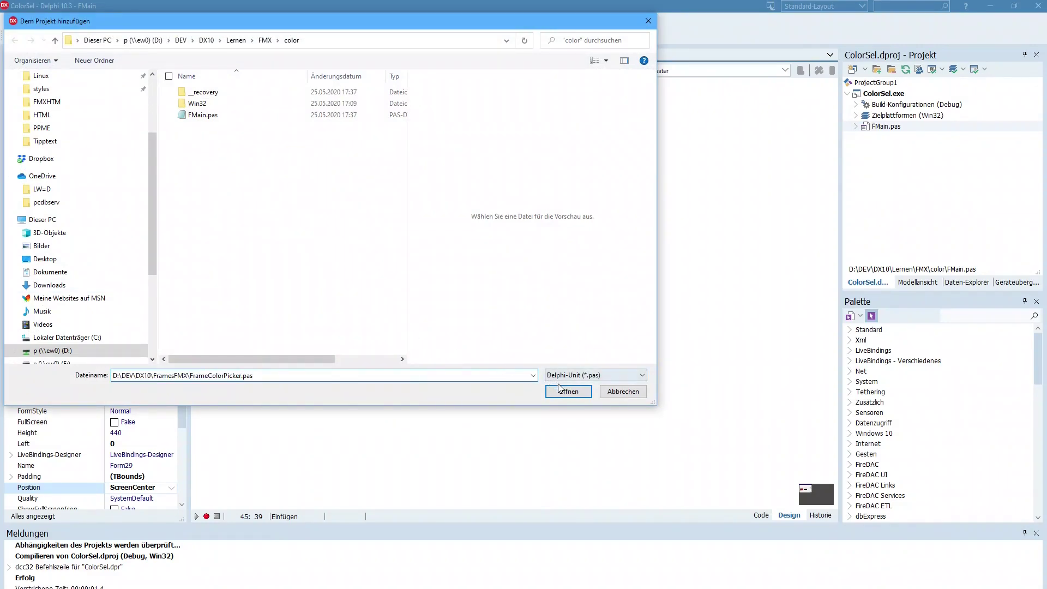
click(566, 389)
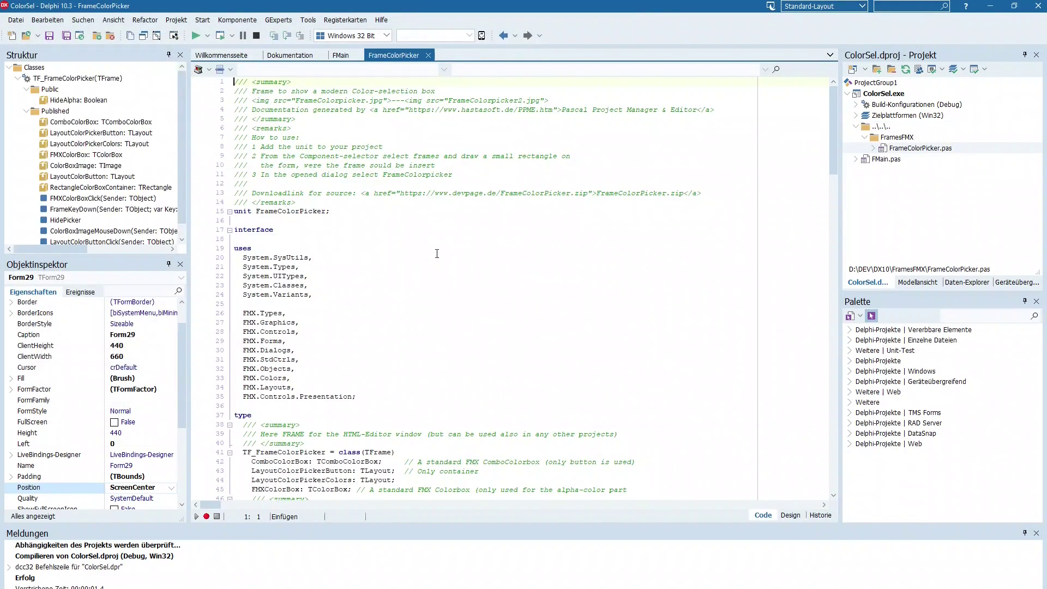
click(341, 55)
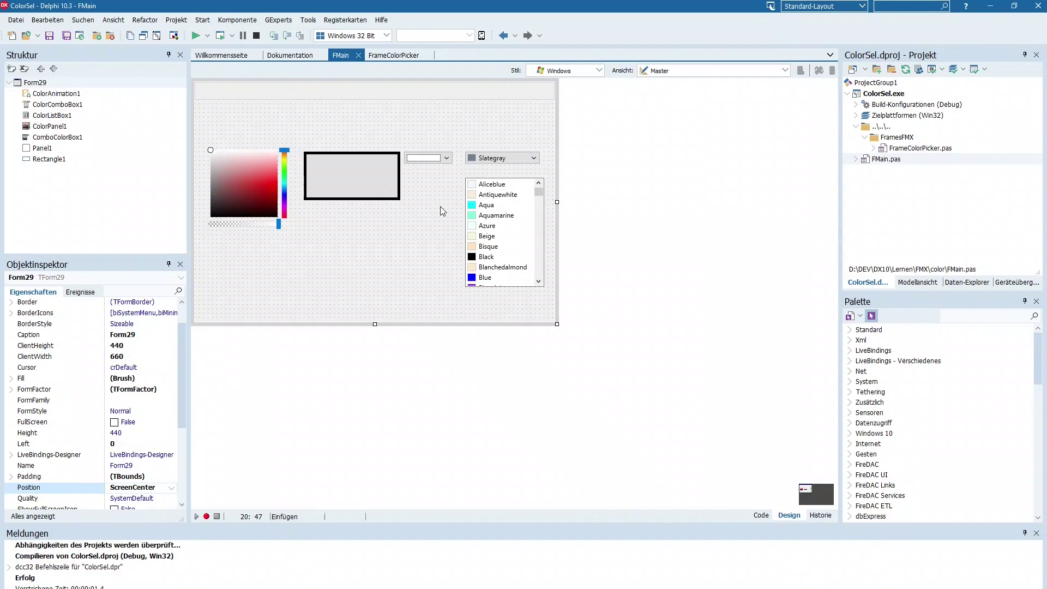
- Find Frames in the Tool Palette and place F_FrameColorPicker on Panel1
click(981, 316)
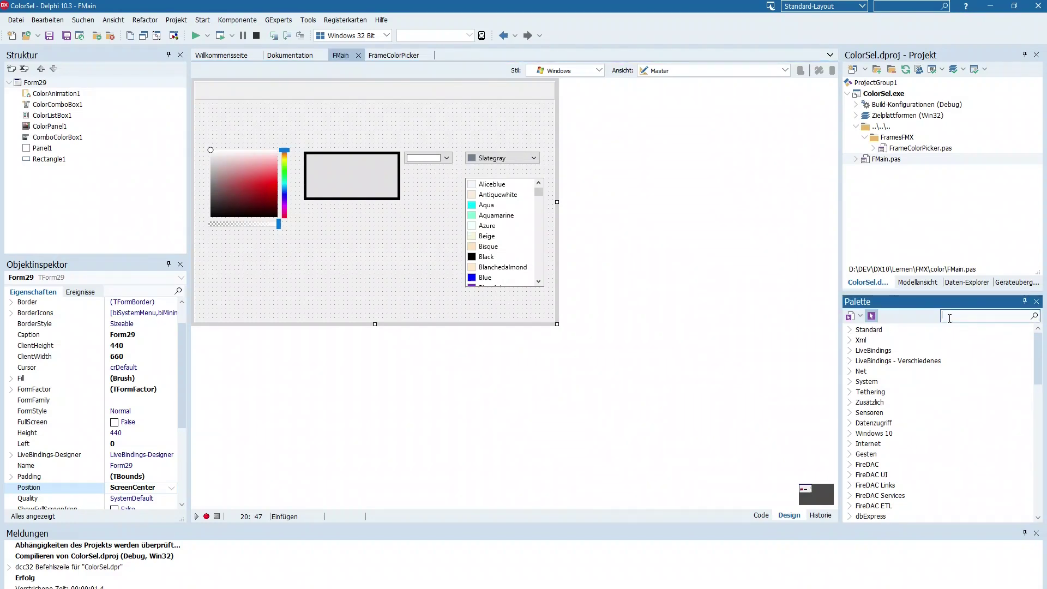
text(t)
key(BackSpace)
text(frame)
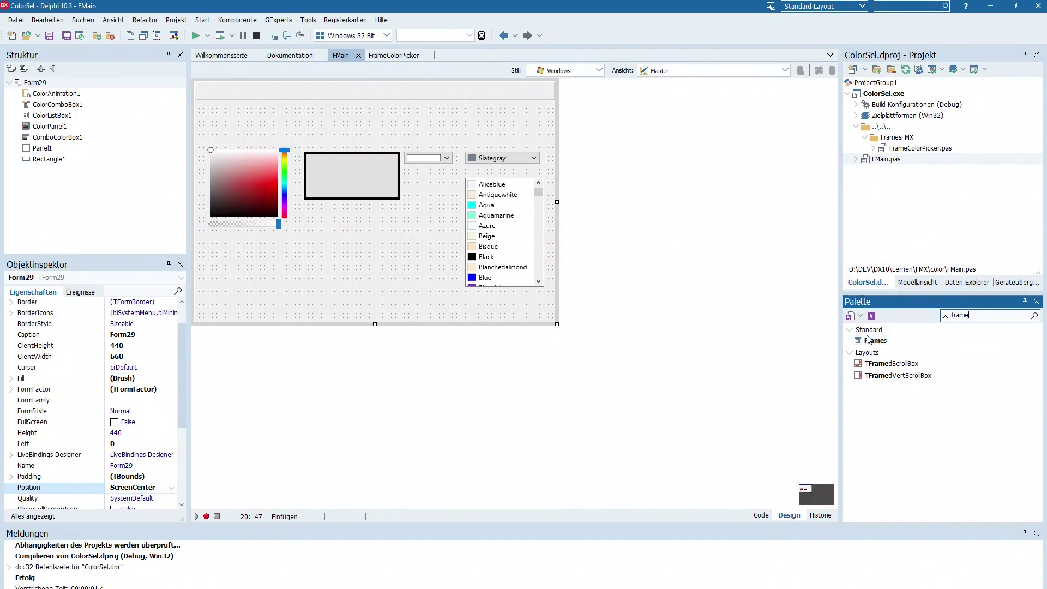
click(875, 341)
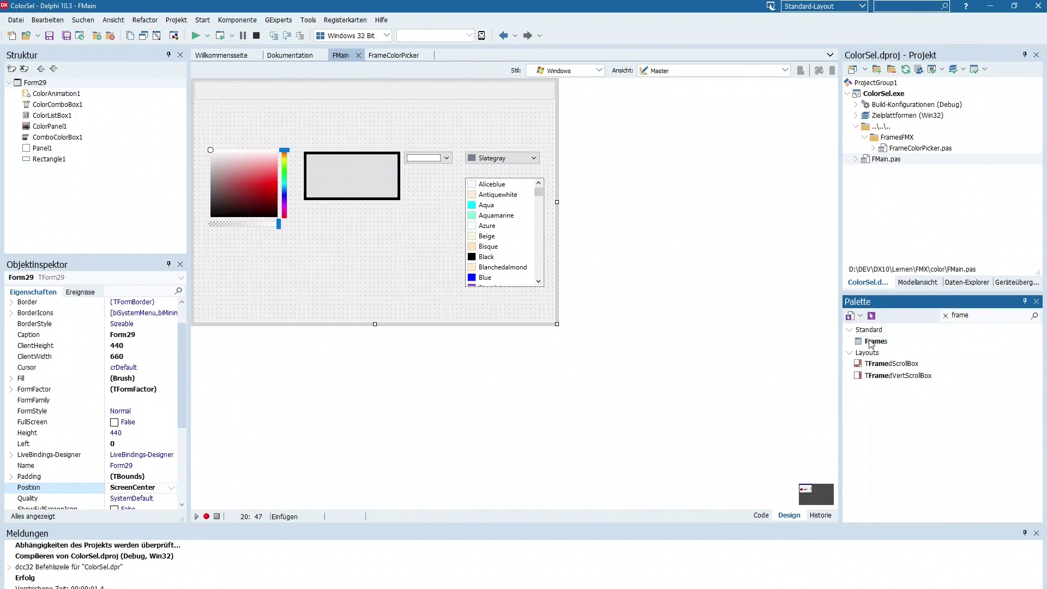
click(208, 86)
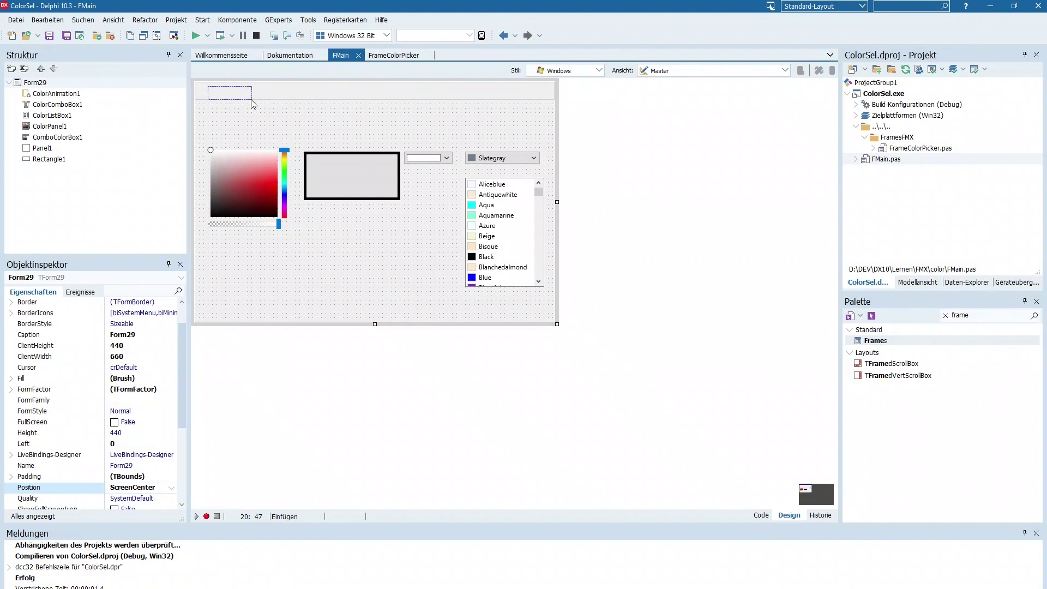
drag(209, 85, 251, 95)
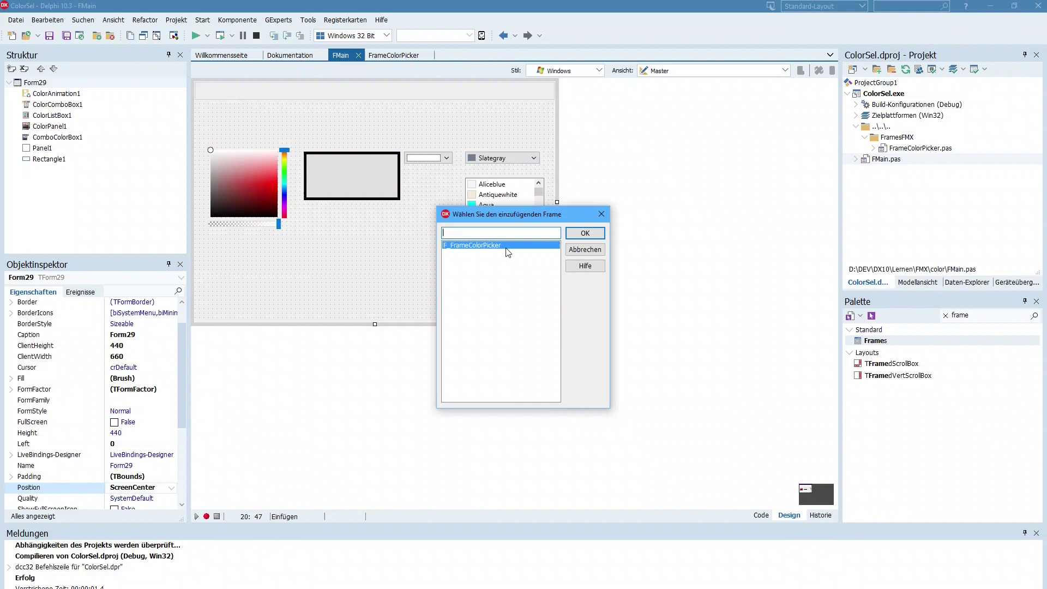
click(585, 234)
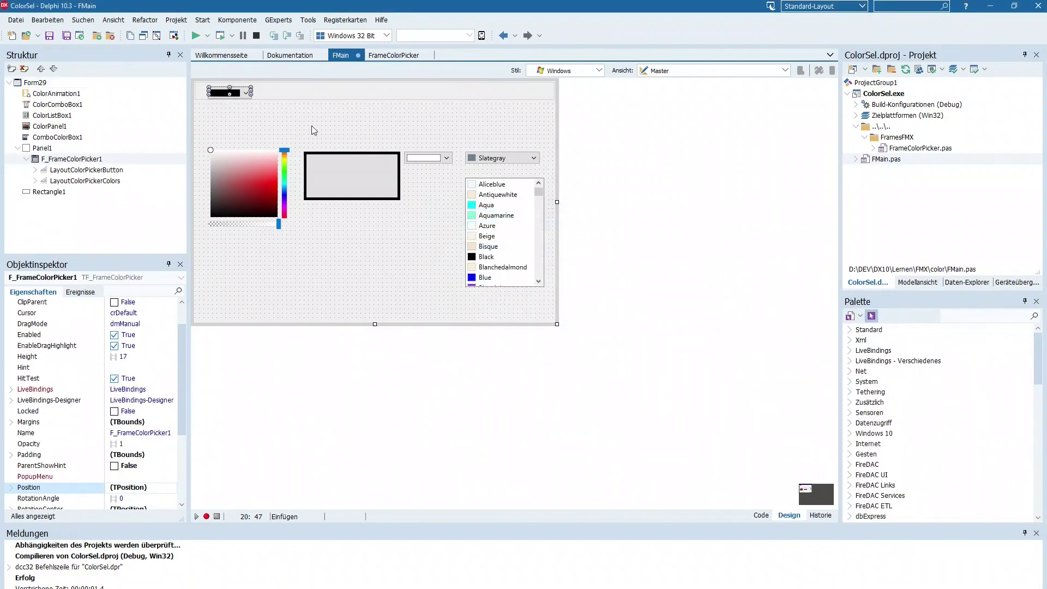
- Place F_FrameColorPicker2 next to the first frame on Panel1
click(245, 97)
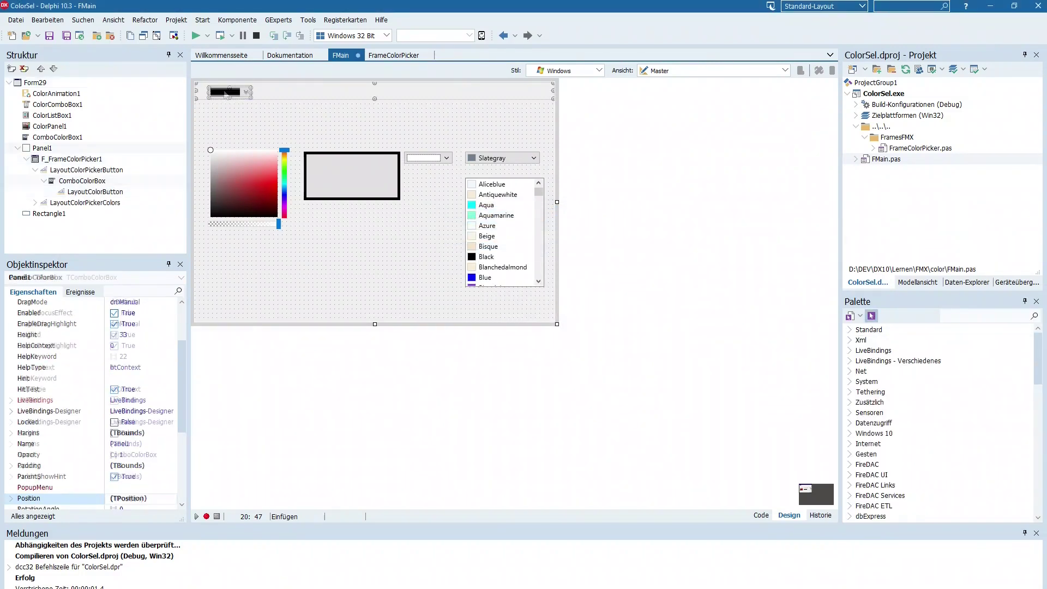
click(327, 121)
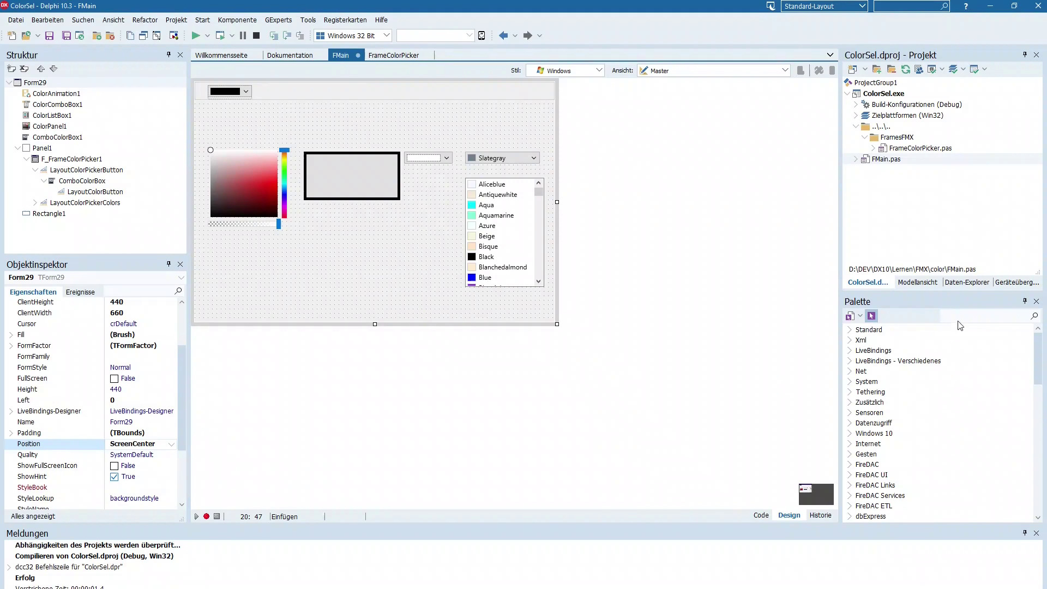
click(981, 316)
text(fr)
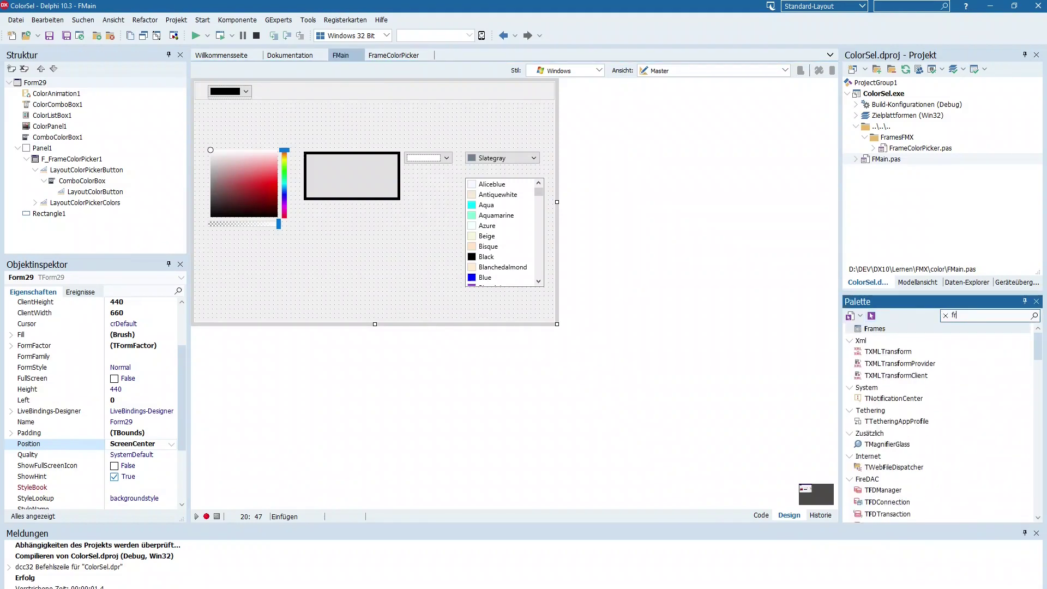
text(ame)
click(875, 340)
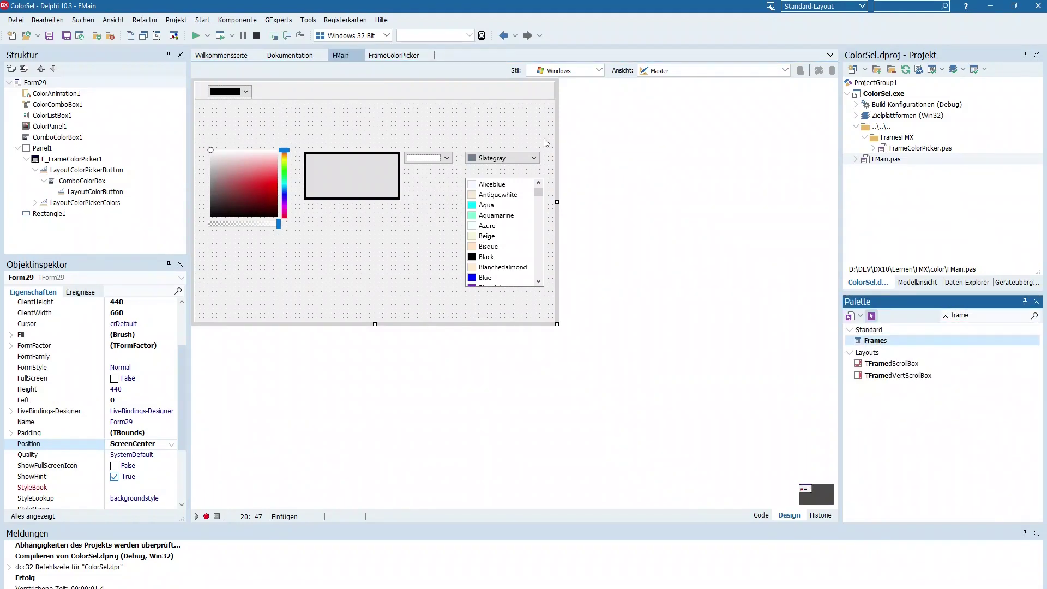
drag(259, 87, 300, 98)
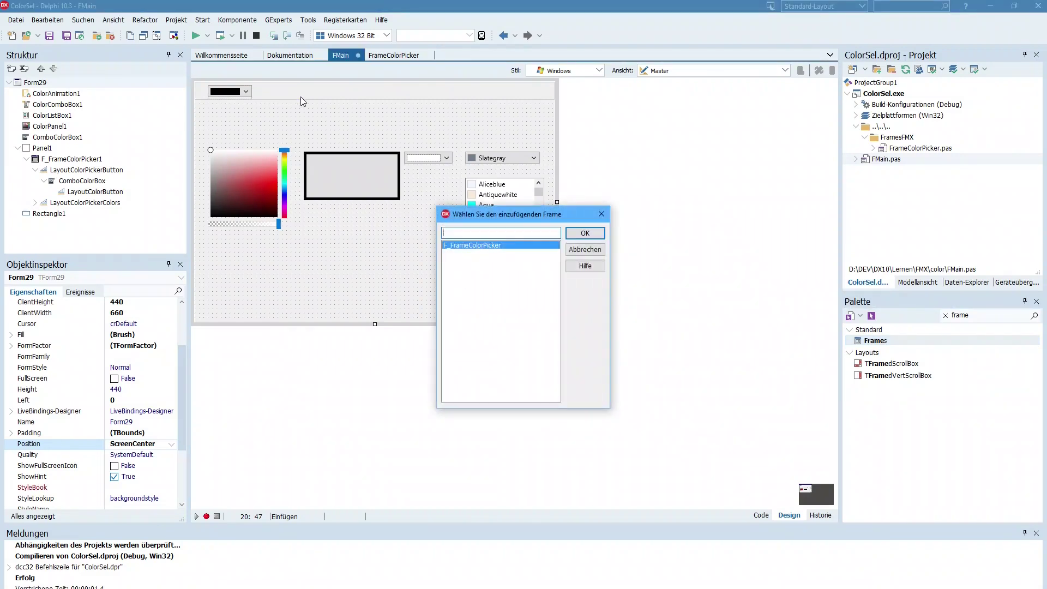
click(584, 233)
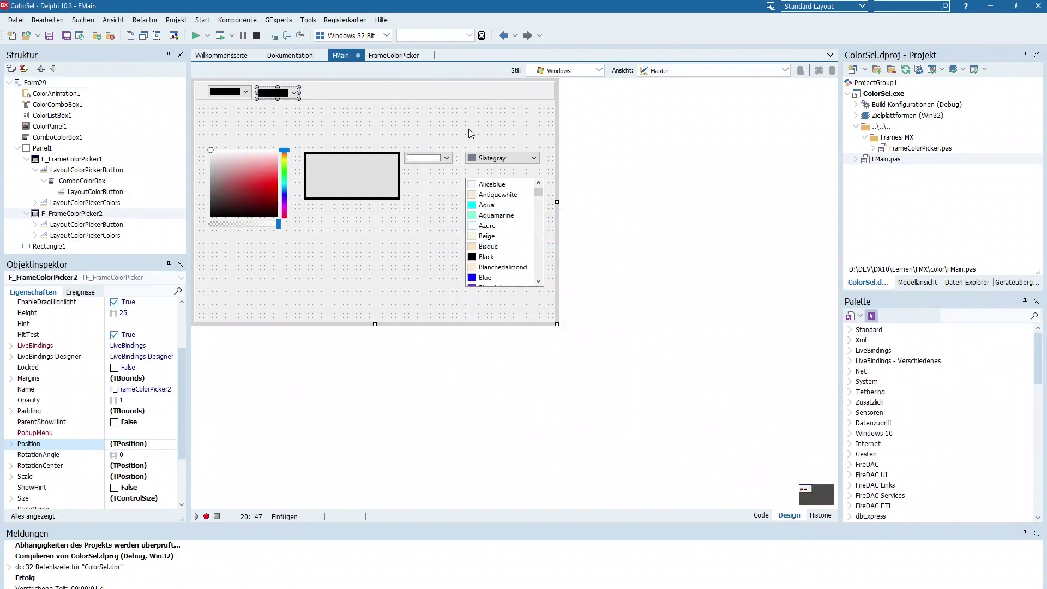
- Set the Color of F_FrameColorPicker2's ComboColorBox to Null
click(269, 93)
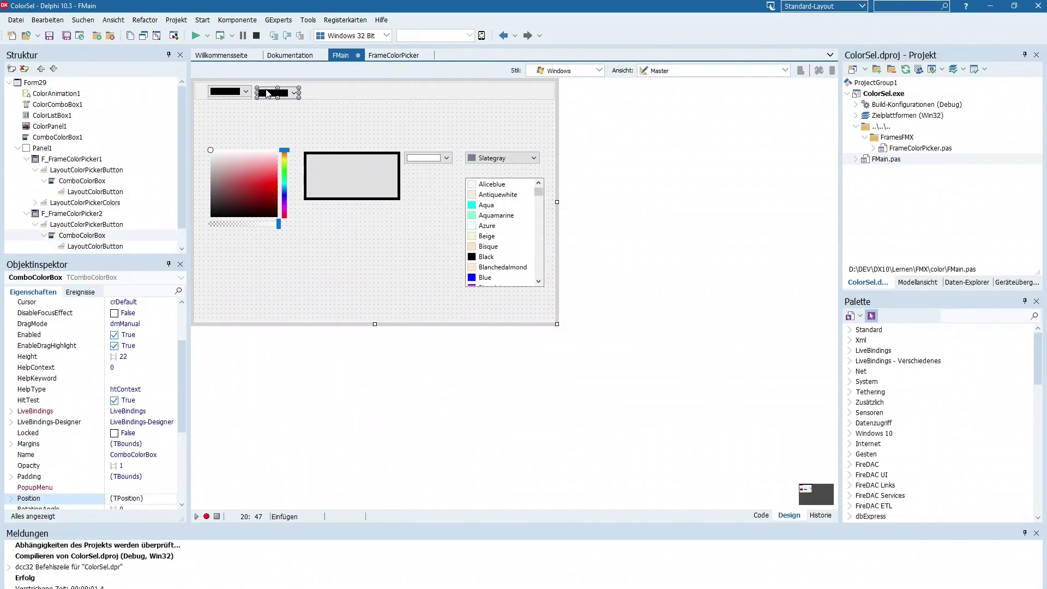
key(ctrl+Up)
key(ctrl+Up)
key(ctrl+Up)
click(284, 97)
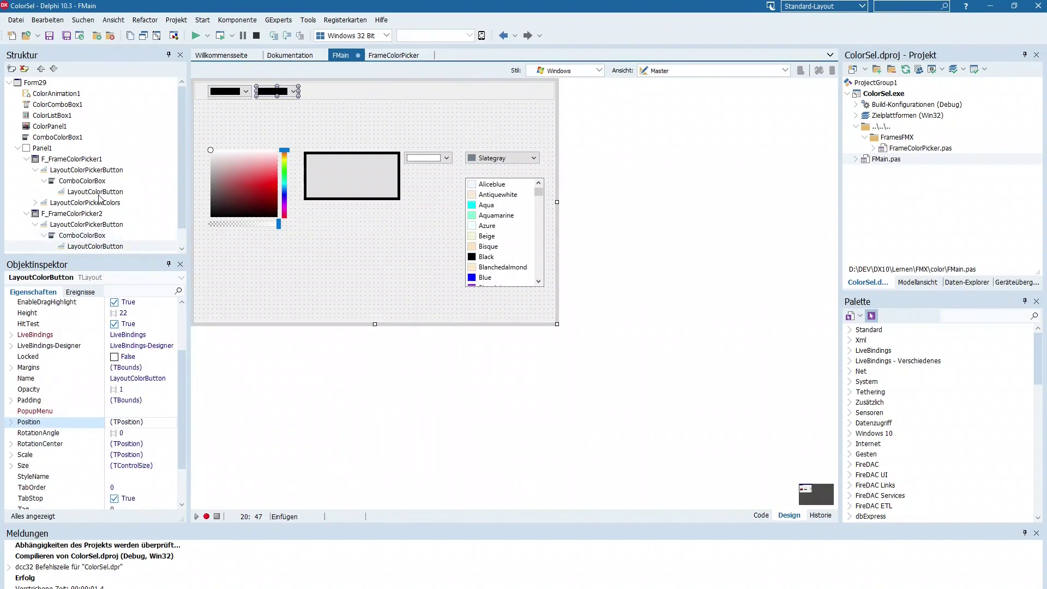
click(89, 236)
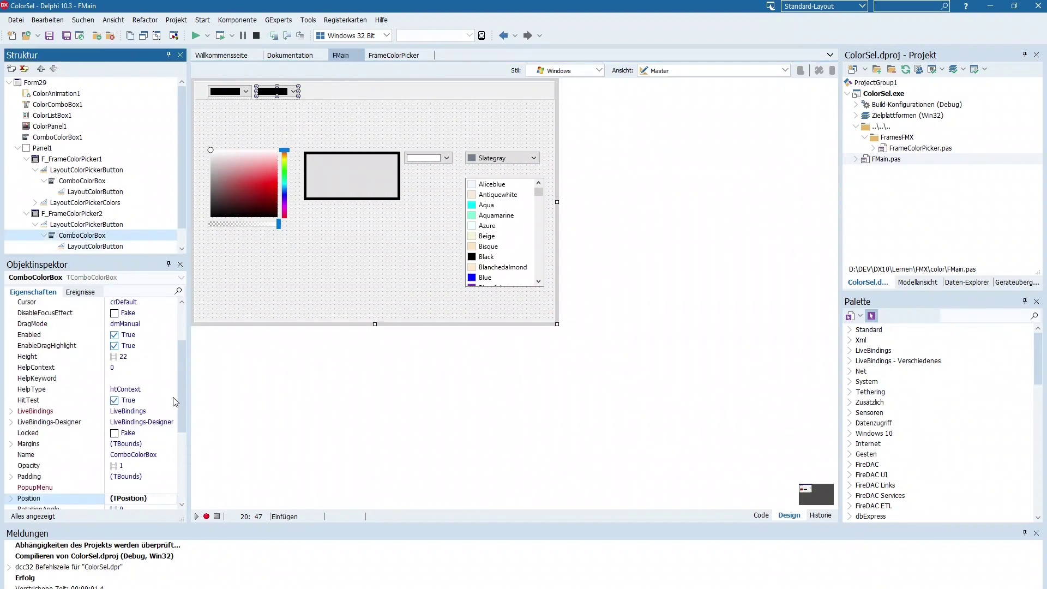
scroll(183, 416, up, 3)
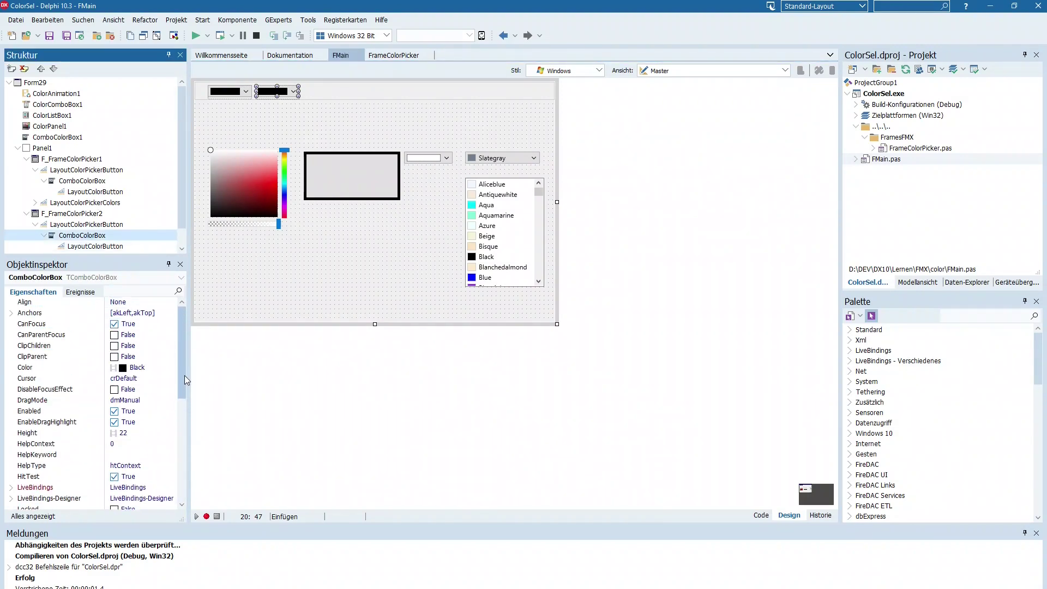
click(137, 367)
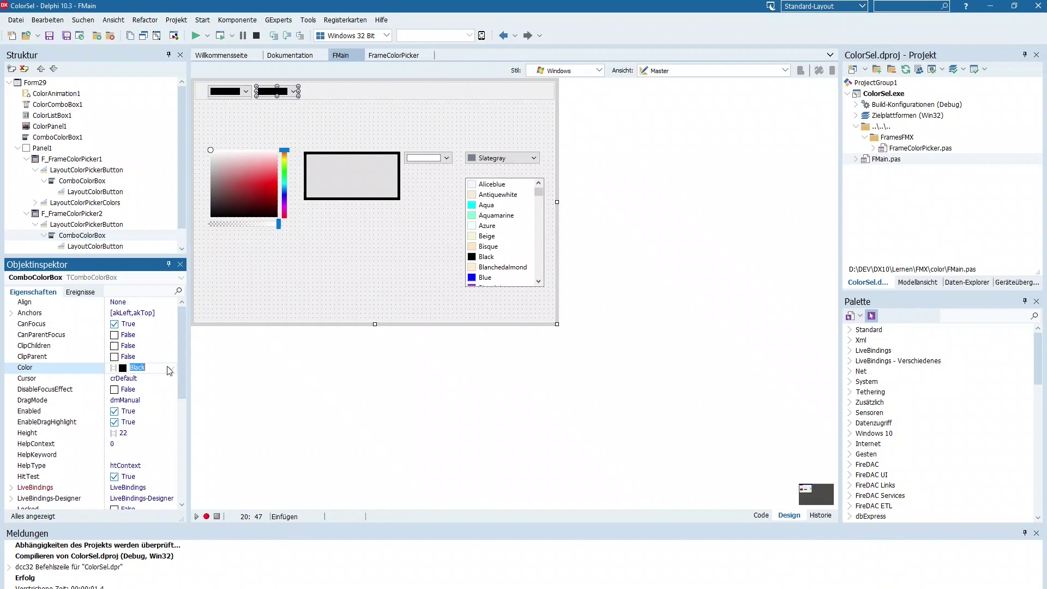
click(169, 369)
drag(167, 408, 167, 564)
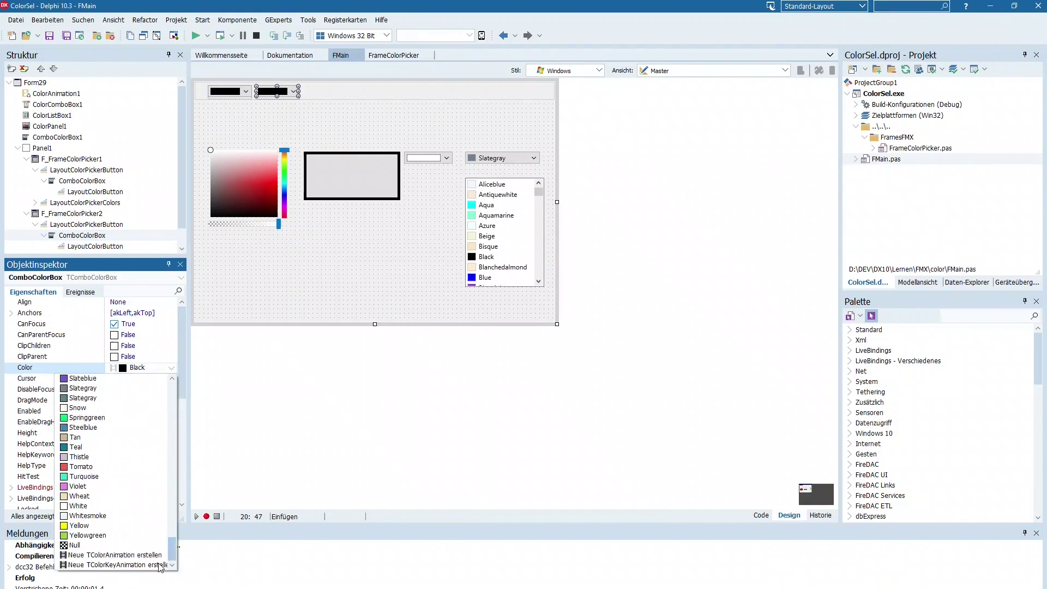
click(83, 545)
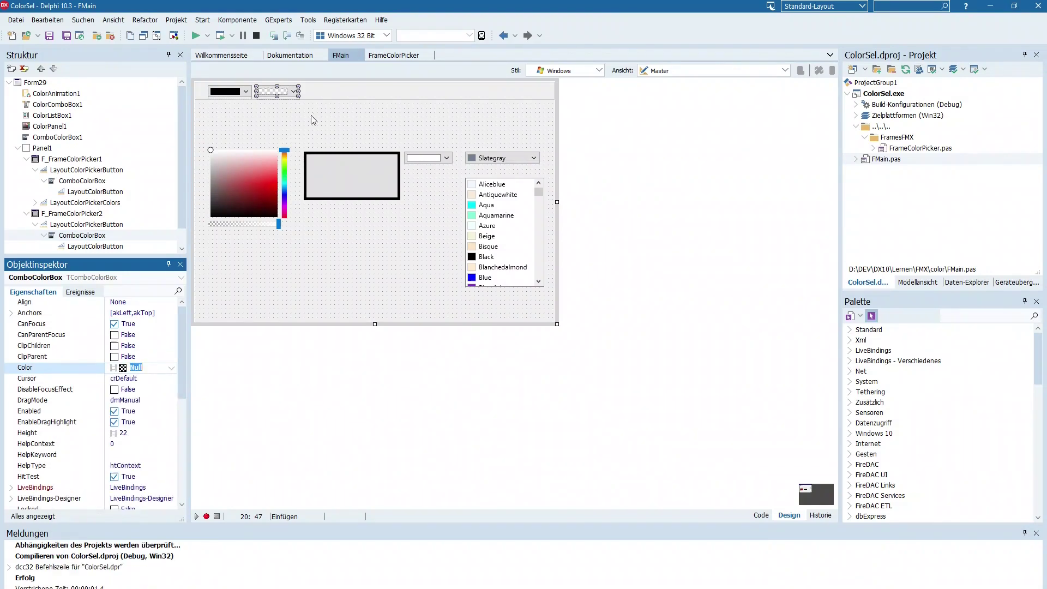
- Select the first frame's ComboColorBox and show its events
click(318, 95)
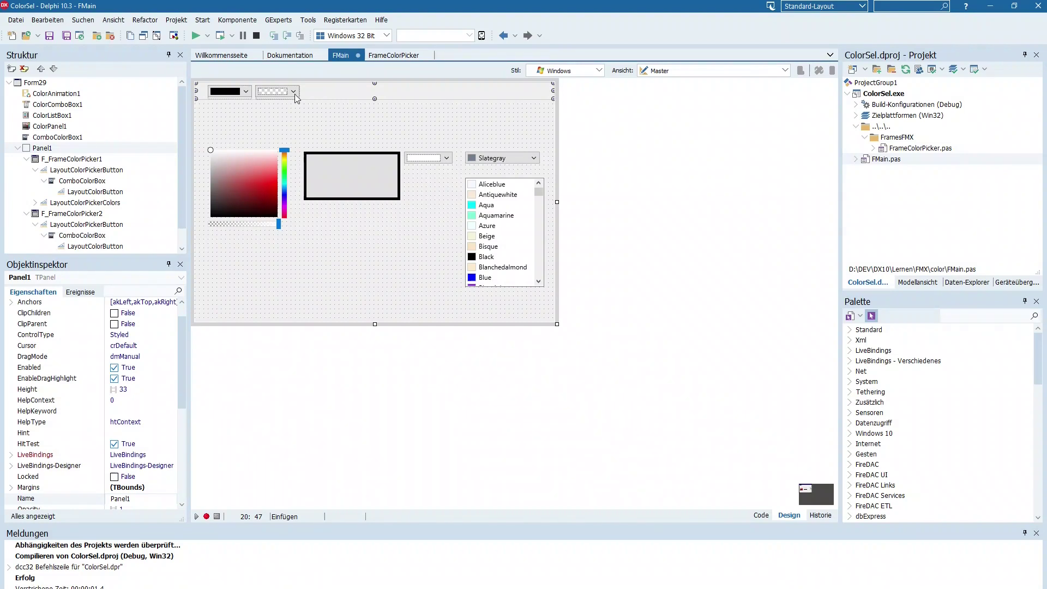
click(236, 92)
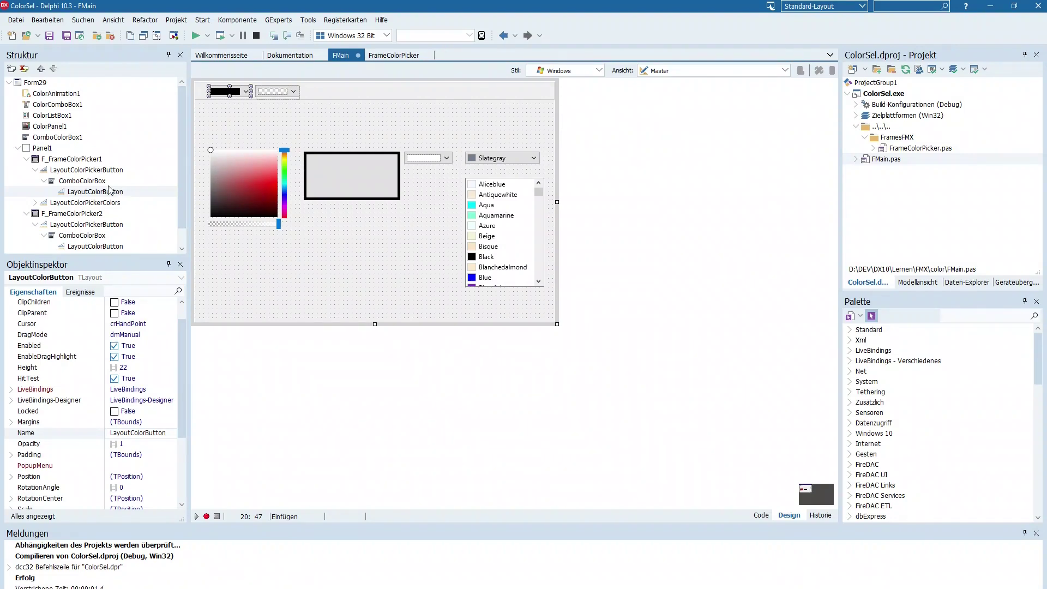
click(82, 181)
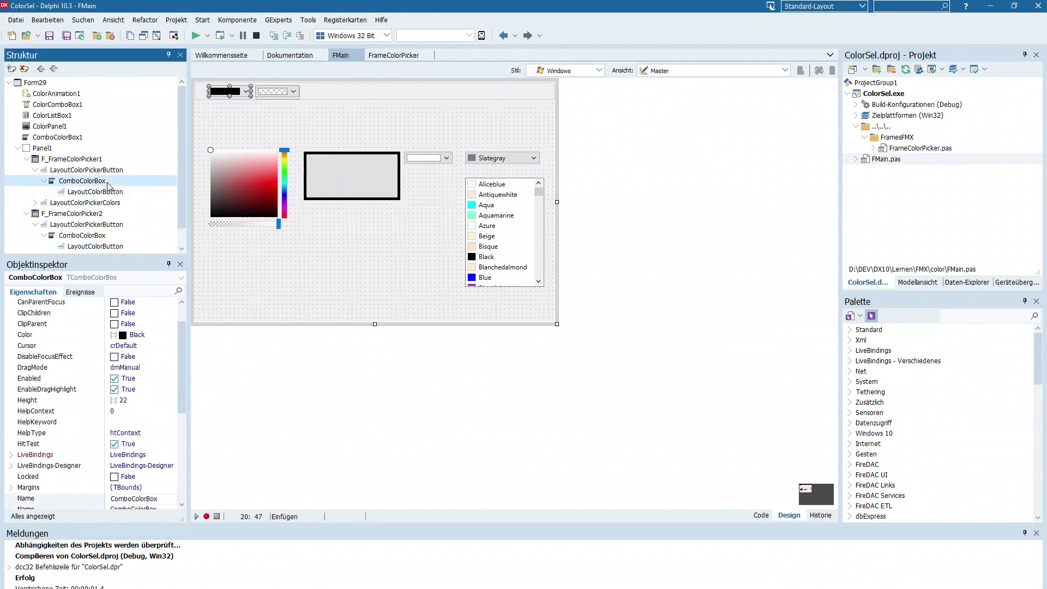
click(80, 292)
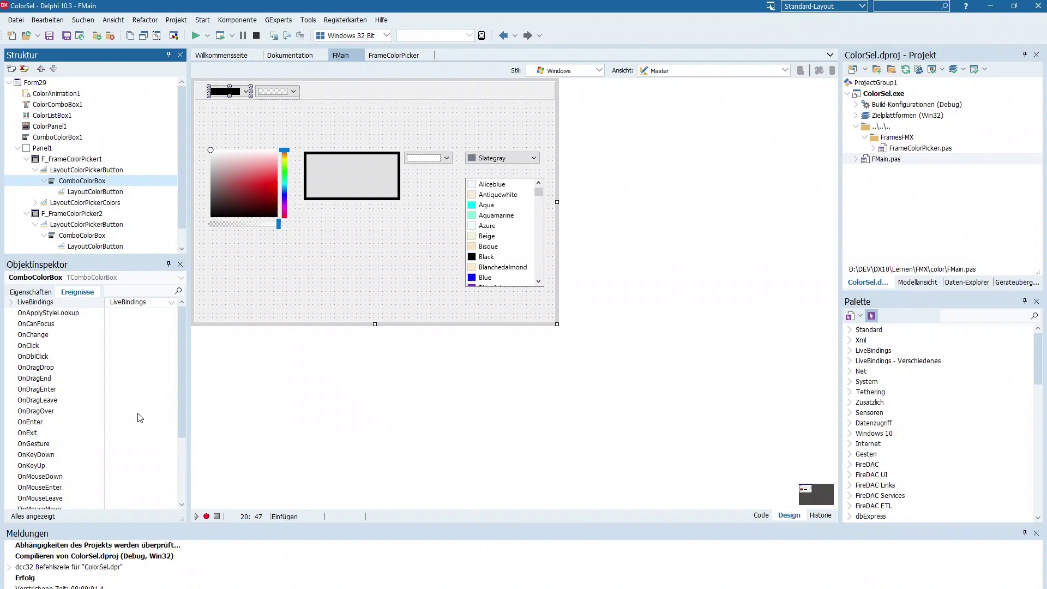
- Write the OnChange handler: Rectangle1.Stroke.Color := F_FrameColorPicker1.ComboColorBox.Color;
double_click(143, 335)
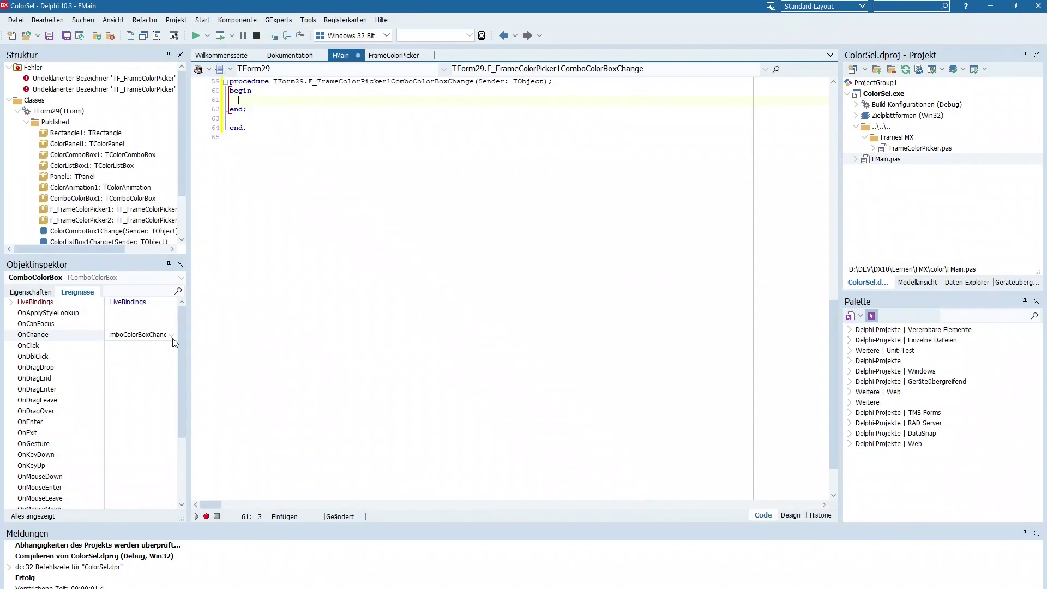
text(Recta)
text(ngl)
text(.Stro)
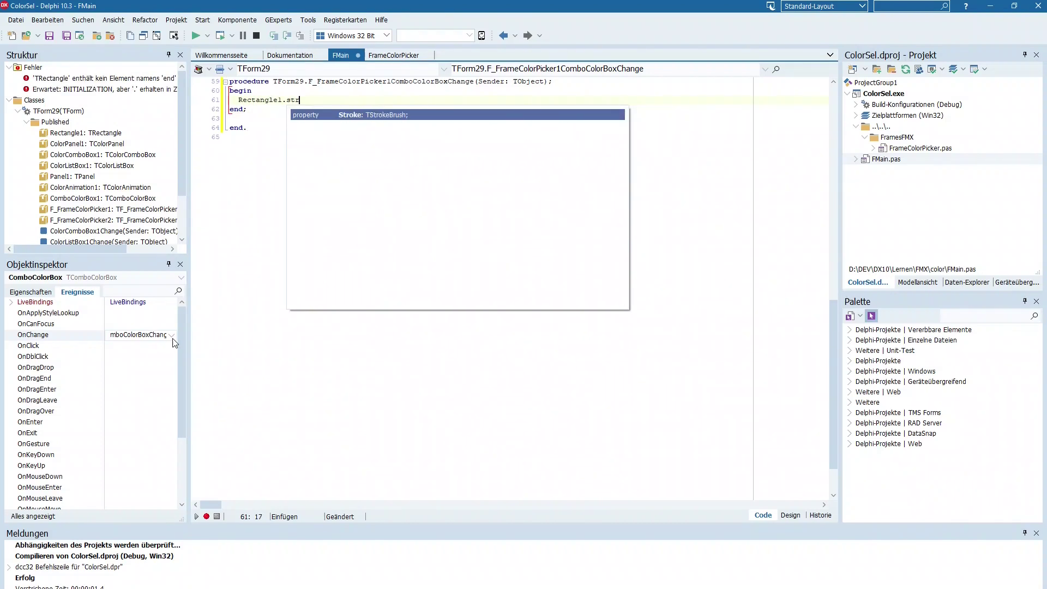
text(ke.c)
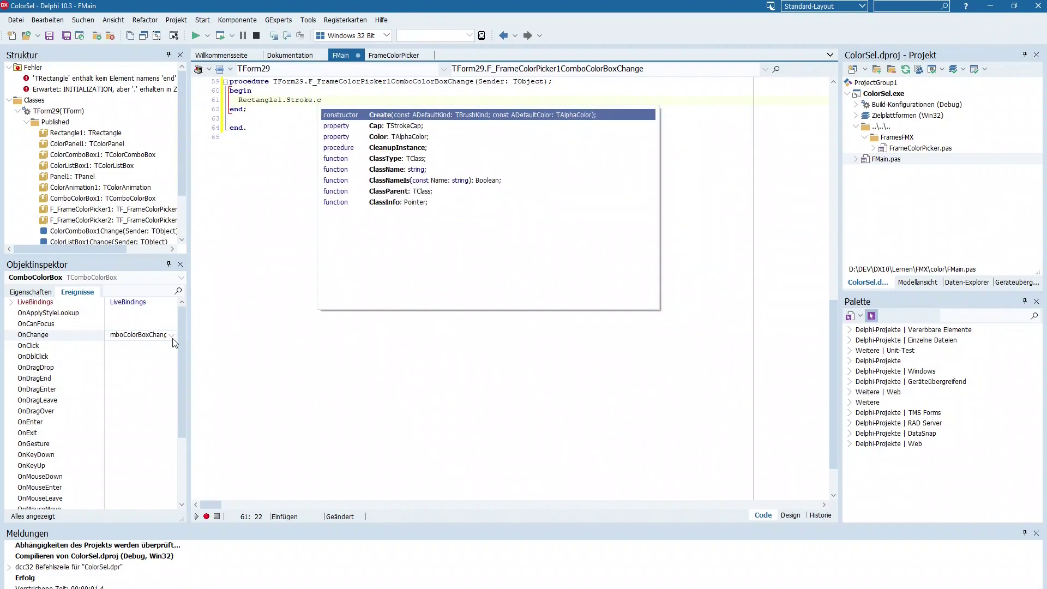
key(Down)
key(Down)
key(Return)
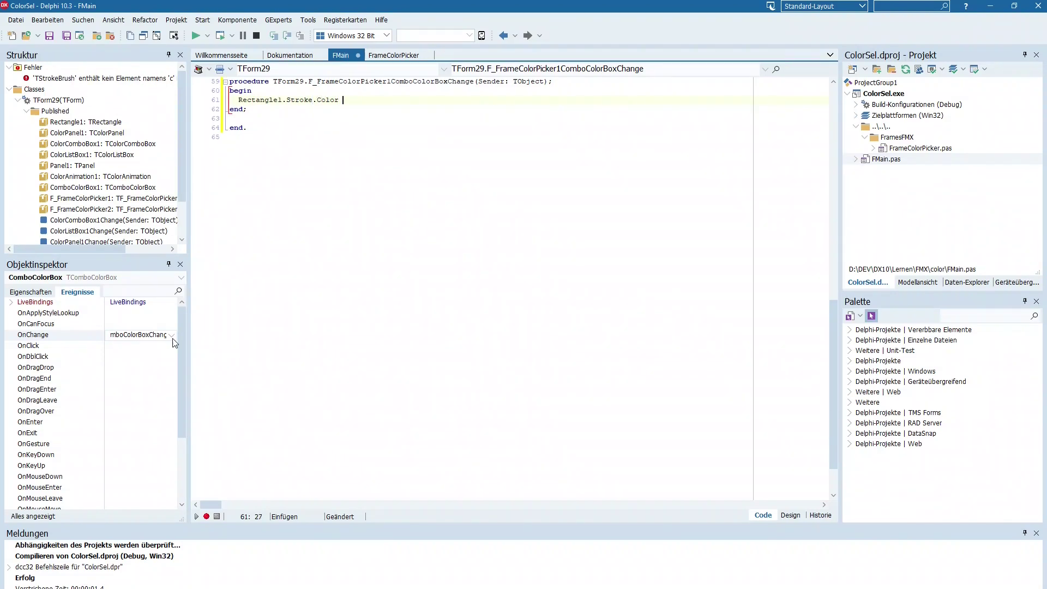
text(:= Fs)
key(ctrl+space)
key(BackSpace)
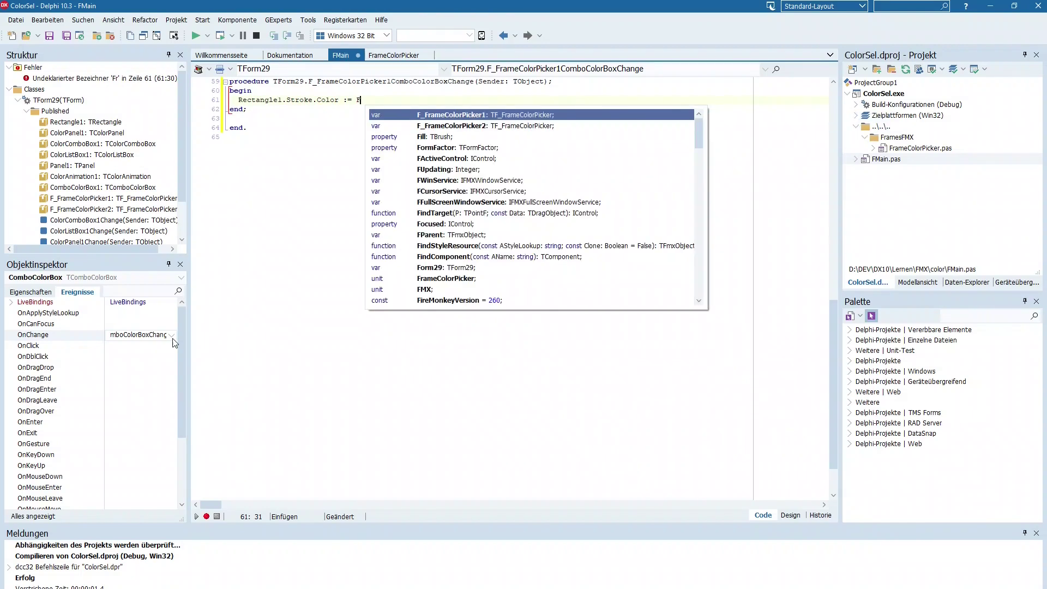
key(Return)
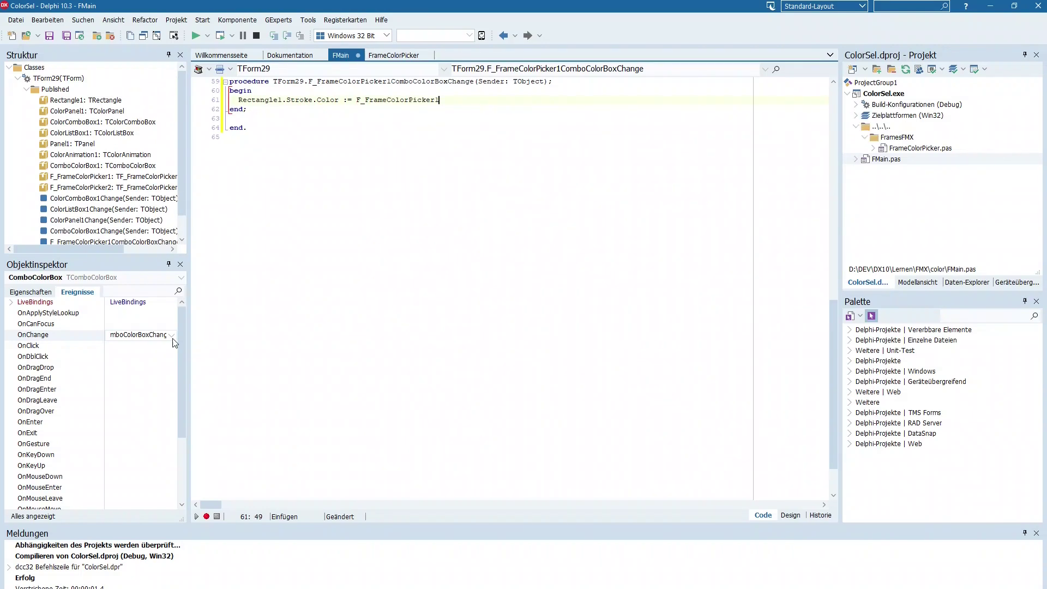
text(.)
key(Return)
text(.Combo)
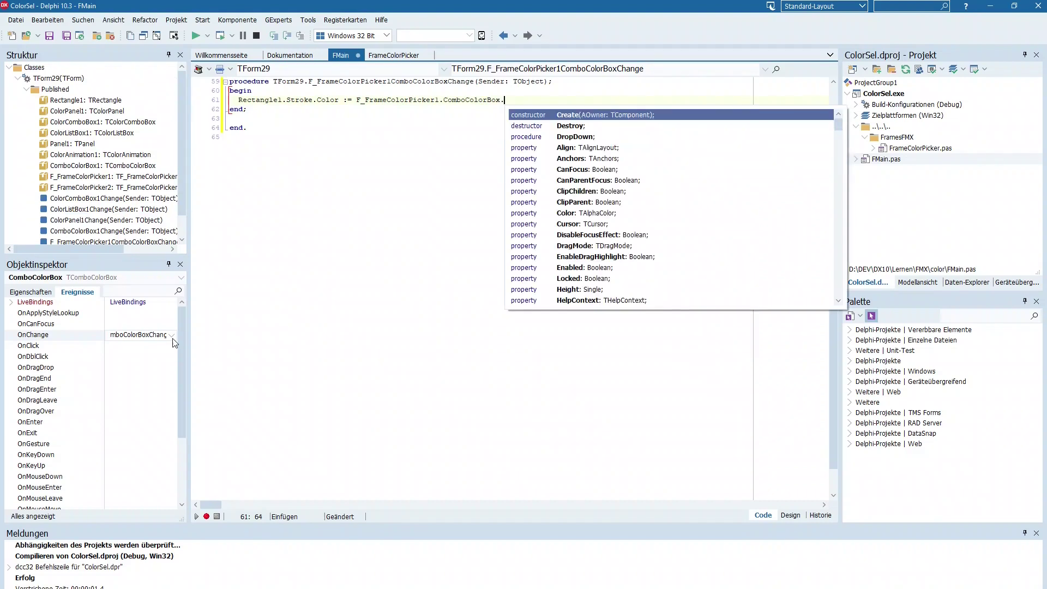
text(Col)
key(Return)
text(;)
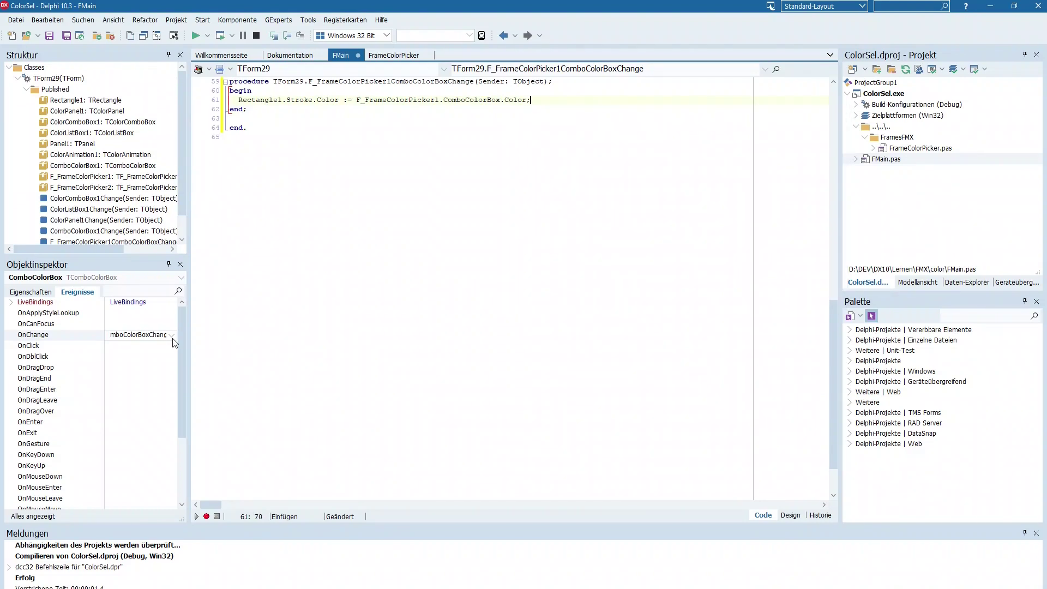
- Copy the stroke assignment line and return to the form designer
key(shift+Home)
key(ctrl+c)
key(F12)
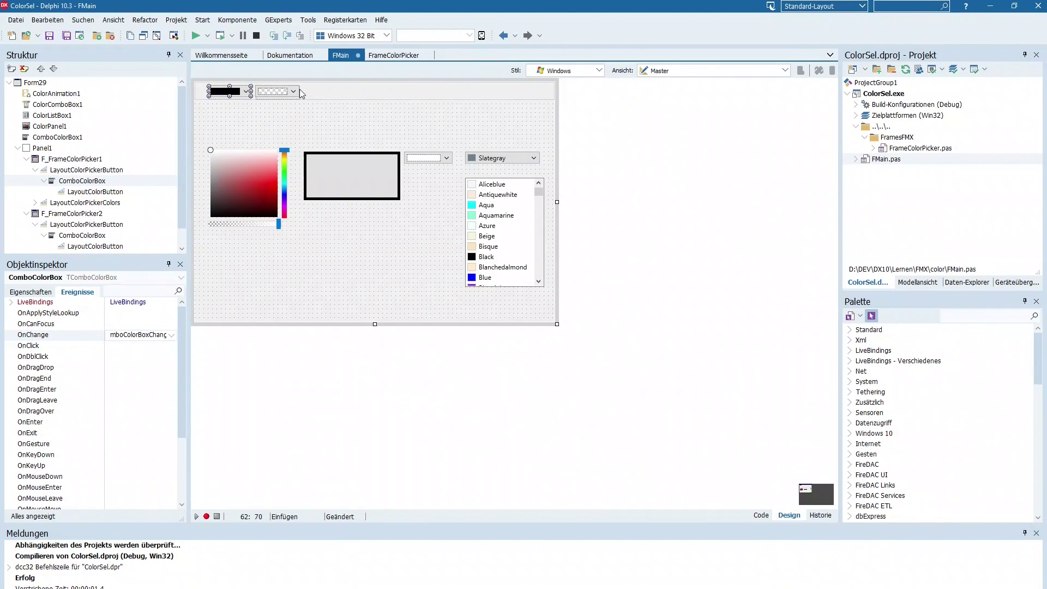
- Select F_FrameColorPicker2's ComboColorBox in the Structure pane to show its events
click(278, 91)
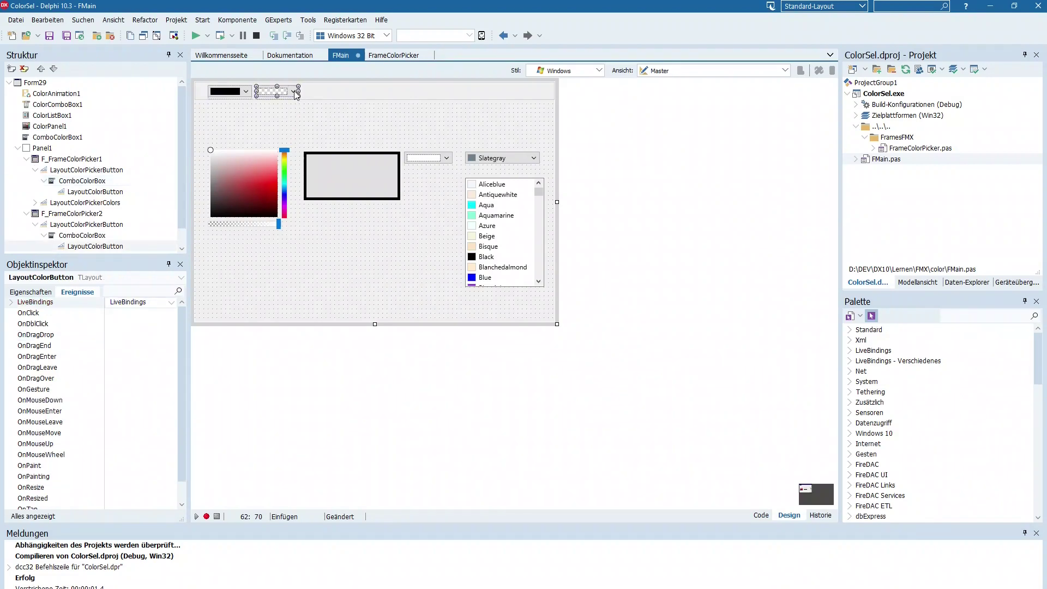
click(83, 180)
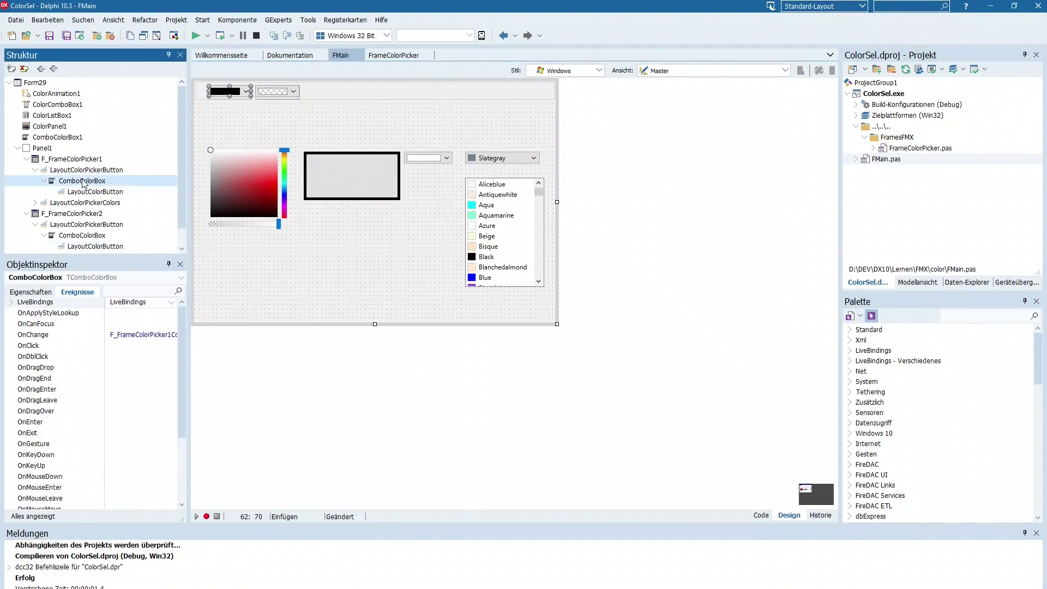
click(282, 93)
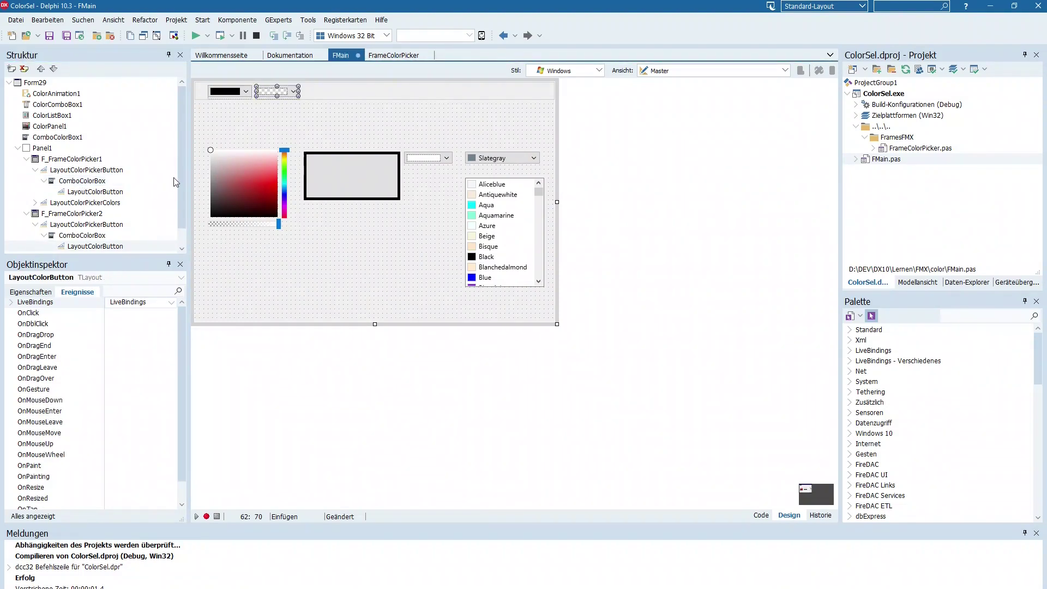
scroll(180, 181, down, 1)
click(104, 216)
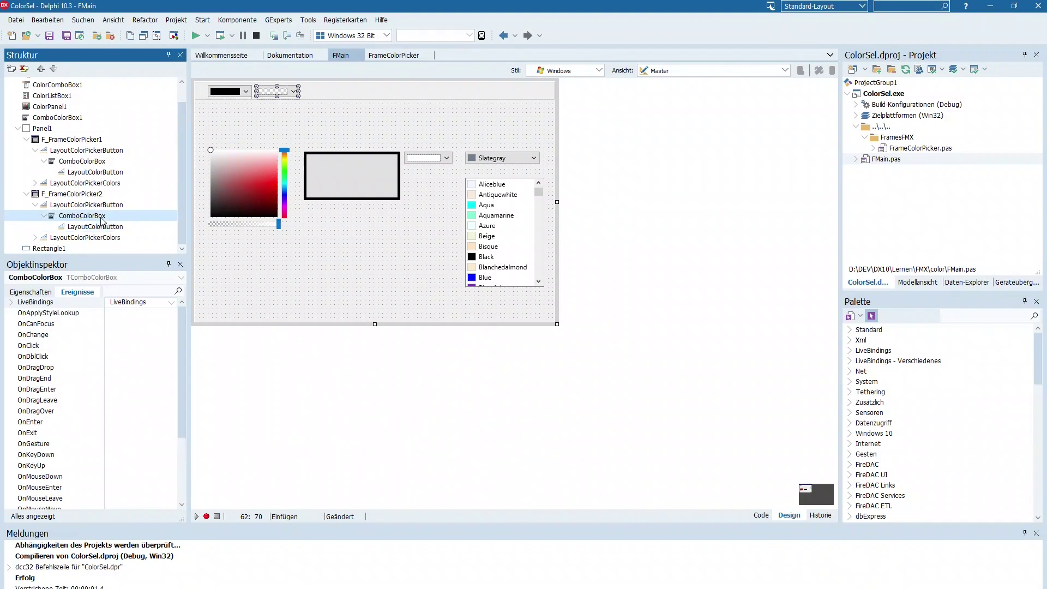
- Add an OnChange handler: Rectangle1.Fill.Color := F_FrameColorPicker2.ComboColorBox.Color;
double_click(134, 334)
key(ctrl+v)
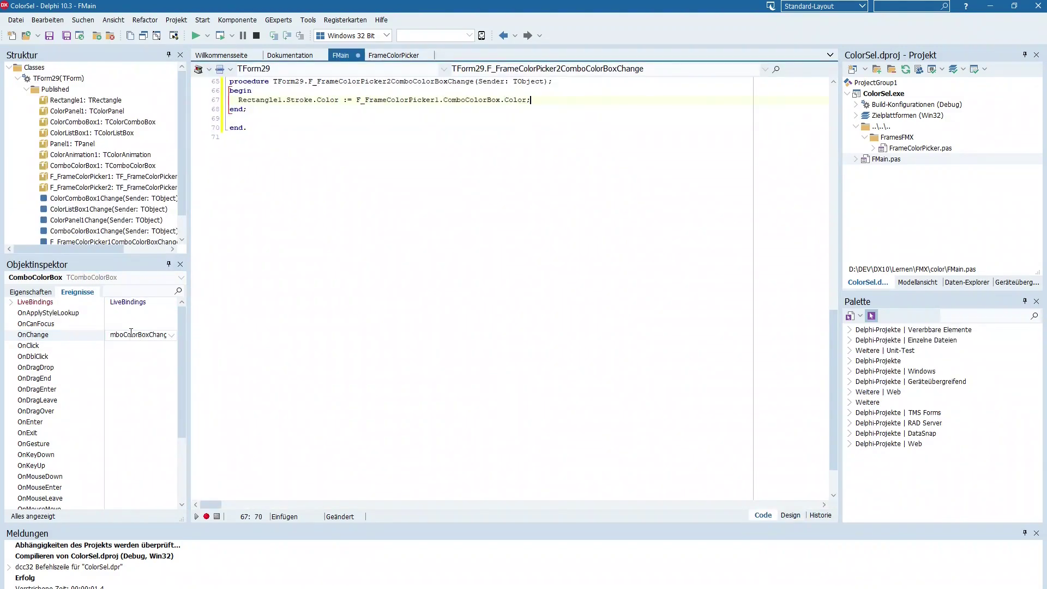
key(Home)
key(Right)
key(Right)
key(Right)
key(Right)
key(Right)
key(Delete)
key(Delete)
key(Delete)
text(Fill)
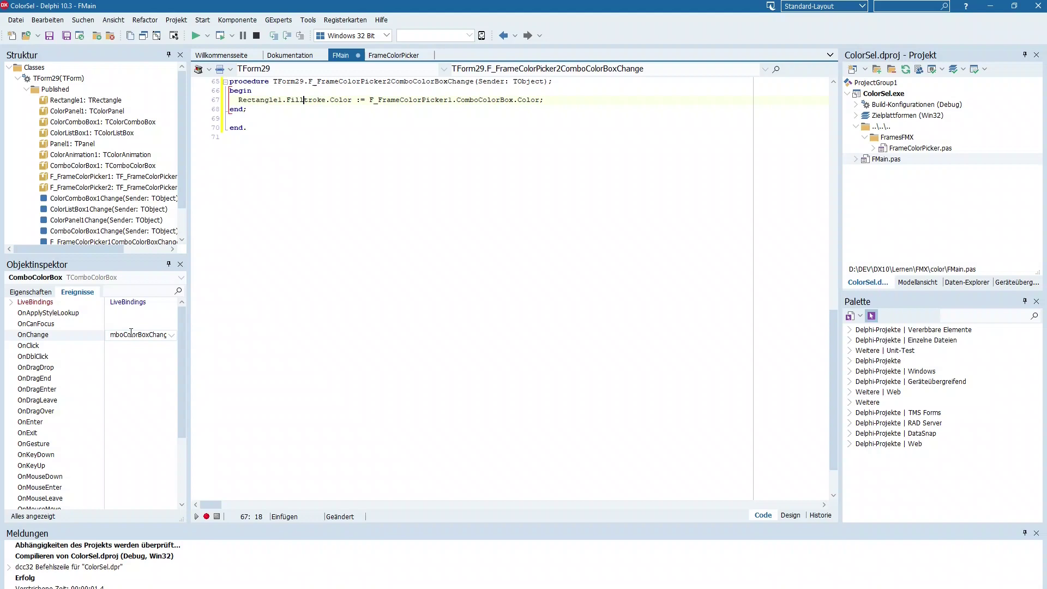
key(Delete)
key(Delete)
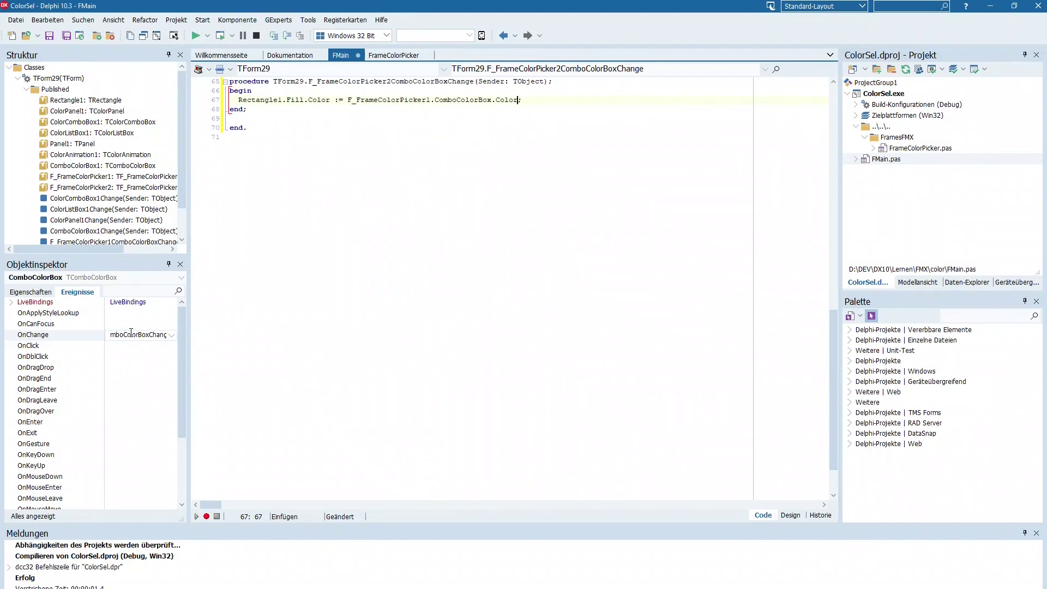
key(Delete)
text(2)
key(F12)
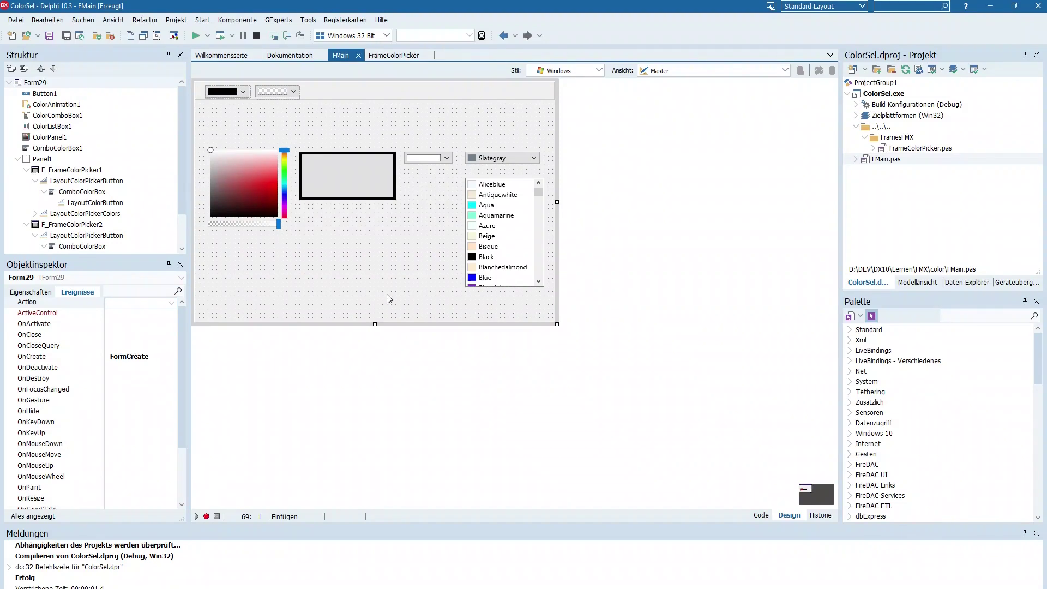
key(F12)
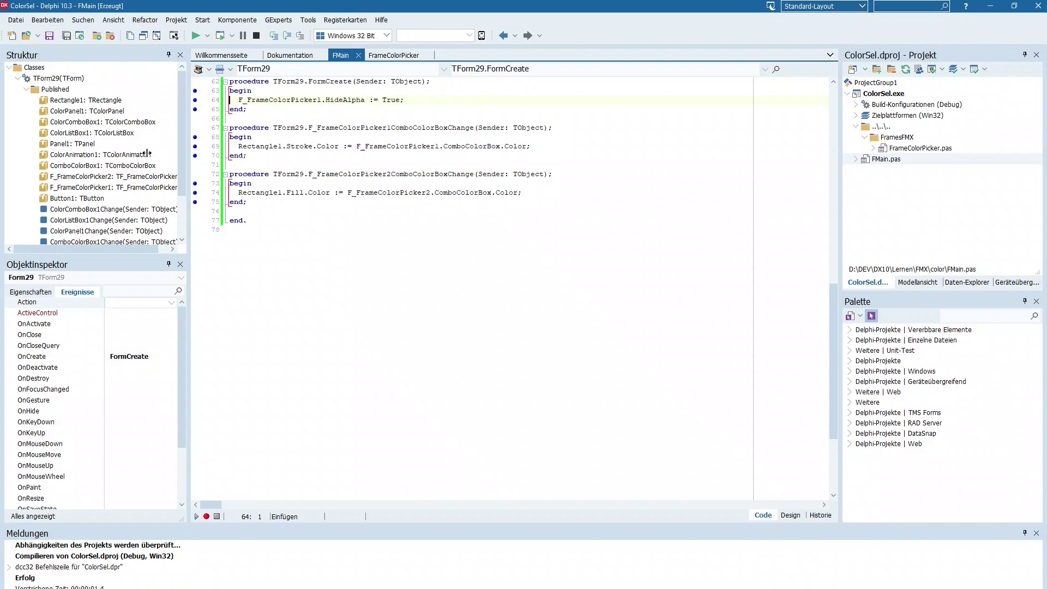
click(275, 98)
key(F12)
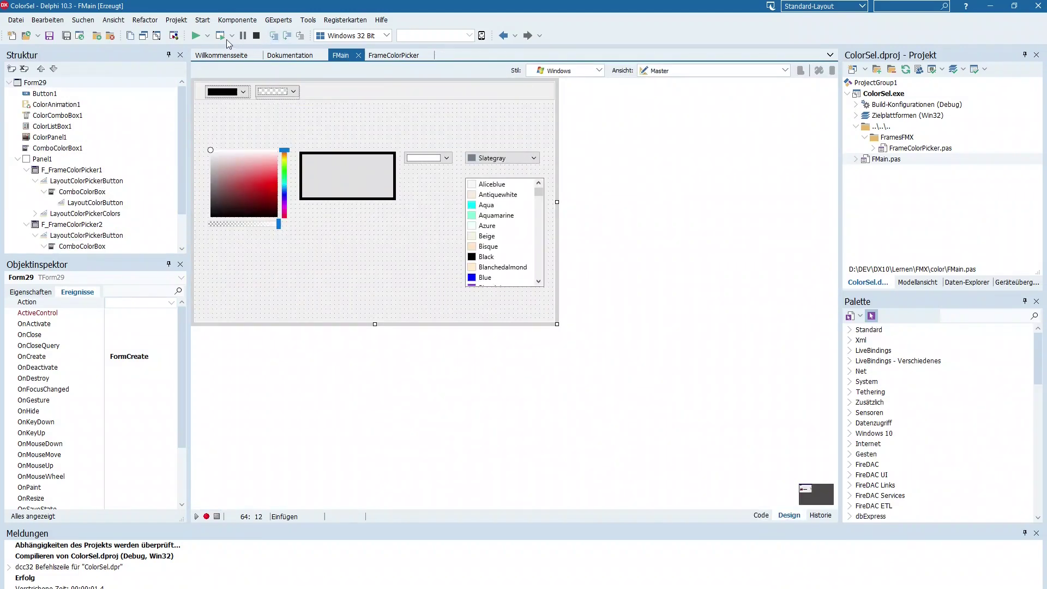
- Run the app without debugging and make the rectangle border green
click(219, 36)
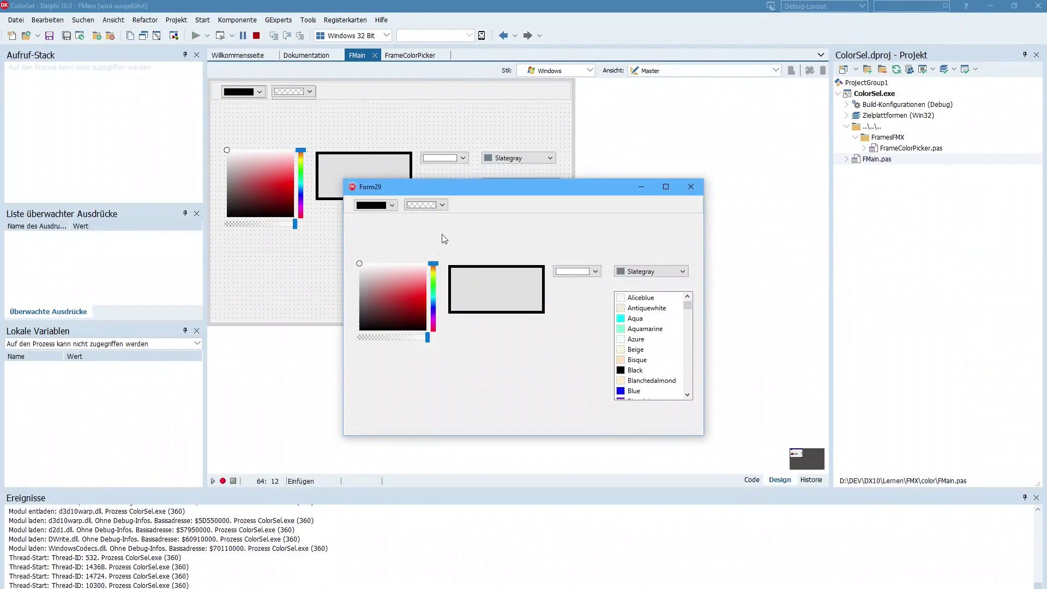
click(393, 206)
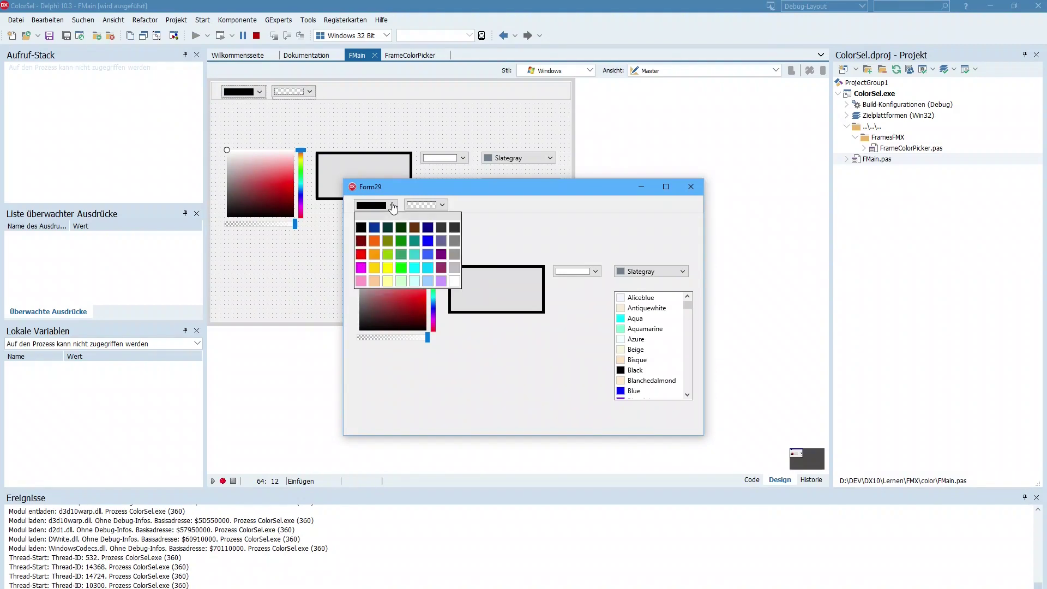
click(398, 240)
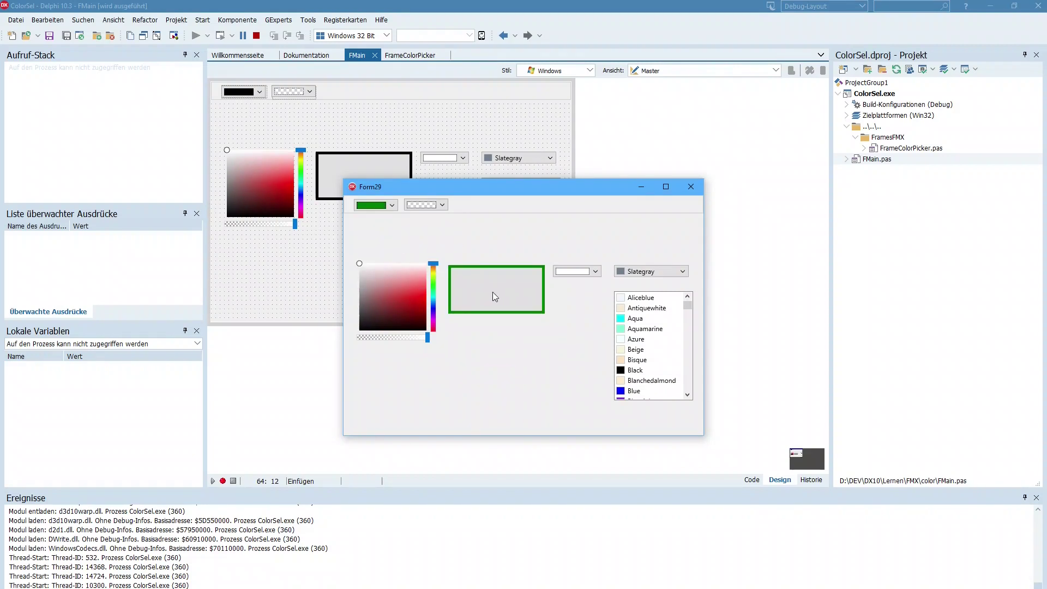
- Try yellow and transparent fills, then fill the rectangle orange
click(442, 205)
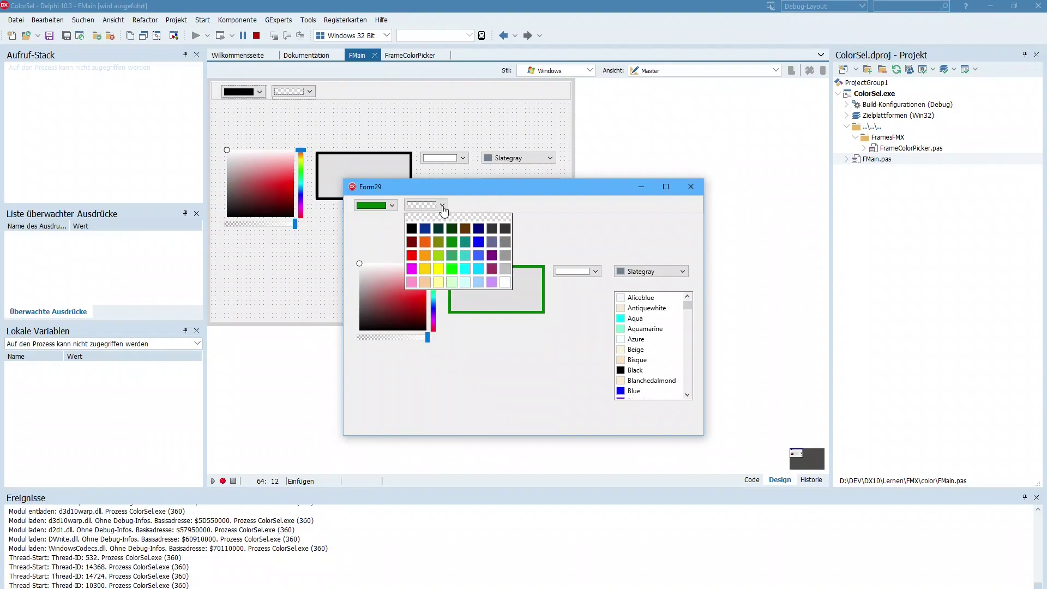
click(440, 267)
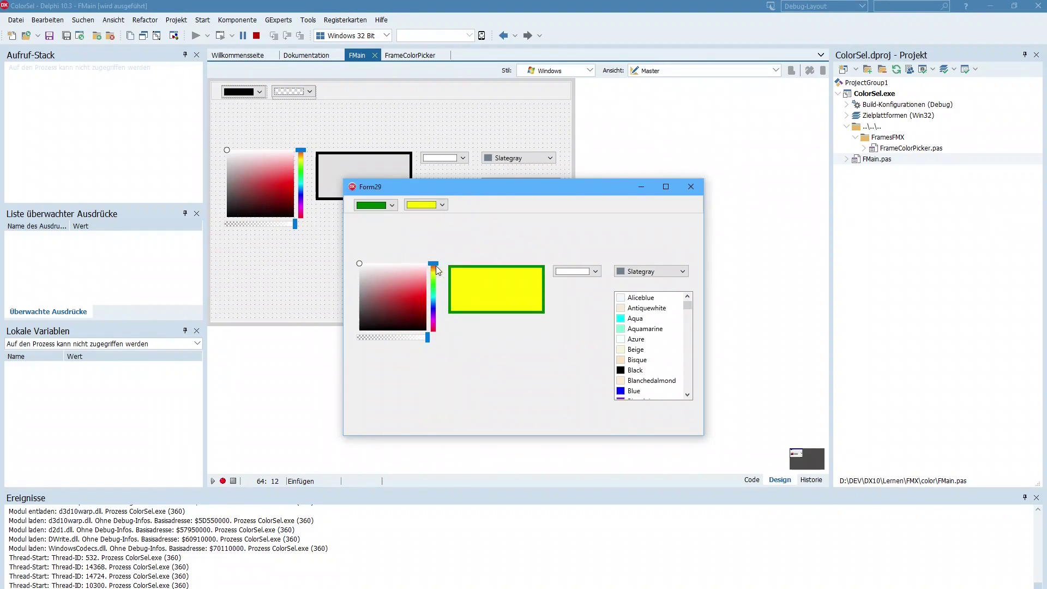
click(443, 207)
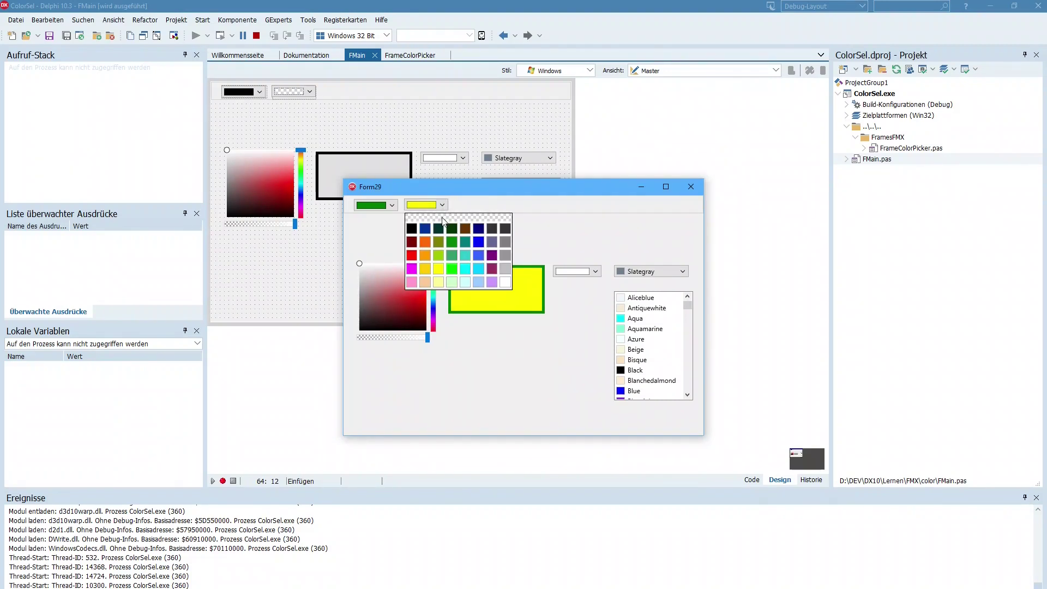
click(443, 219)
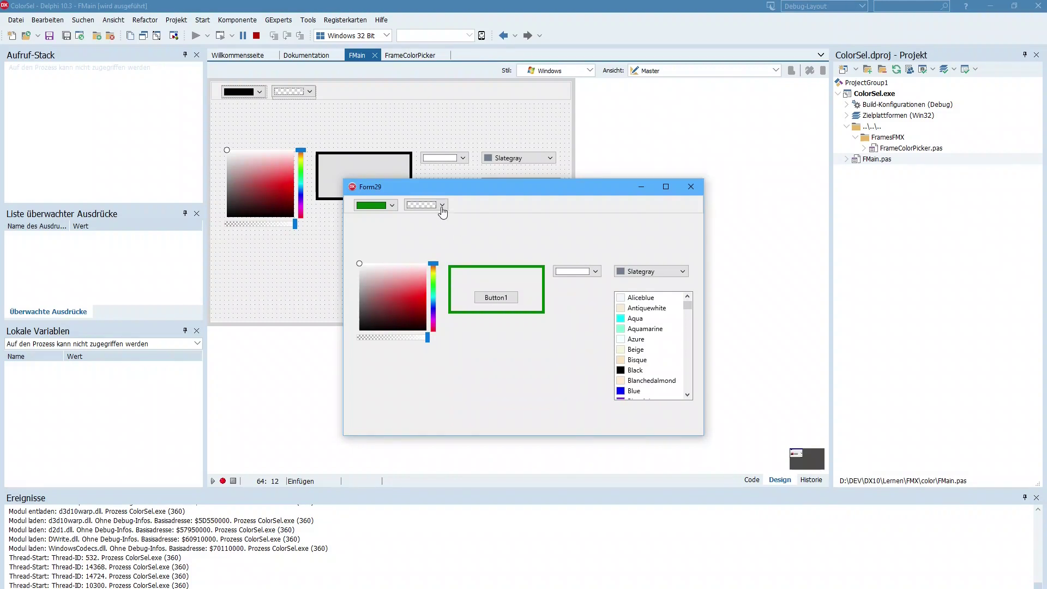
click(440, 207)
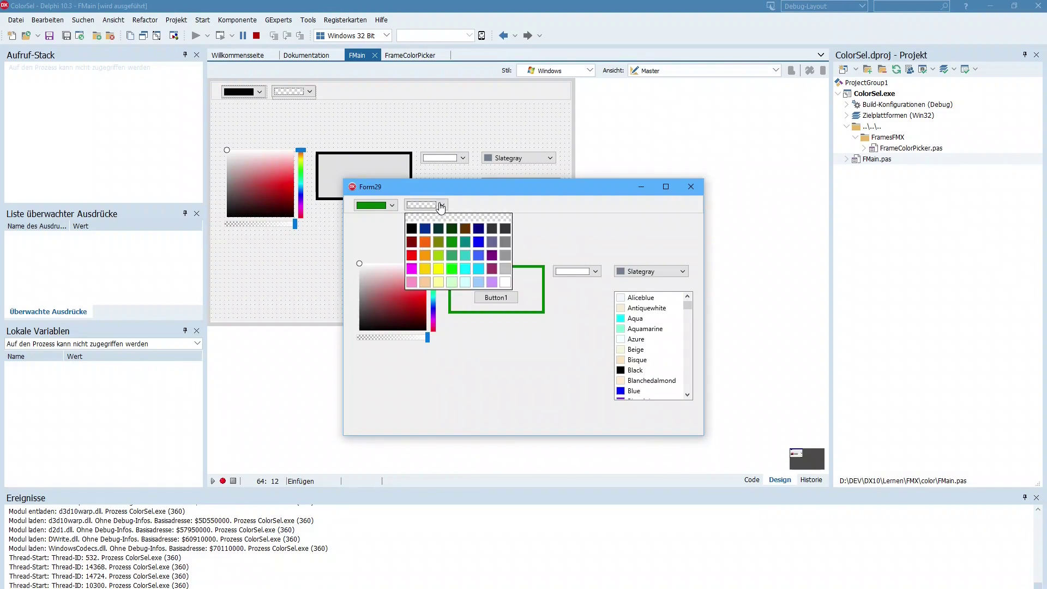
click(424, 243)
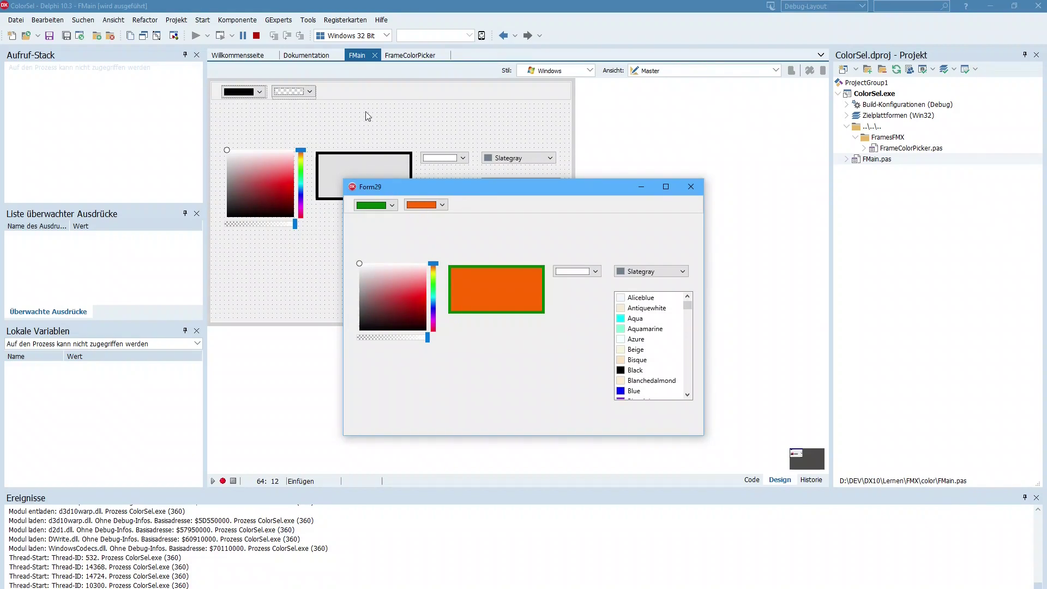
- Go to the FrameColorPicker source, place the caret at line 151, and switch to Design view
click(398, 58)
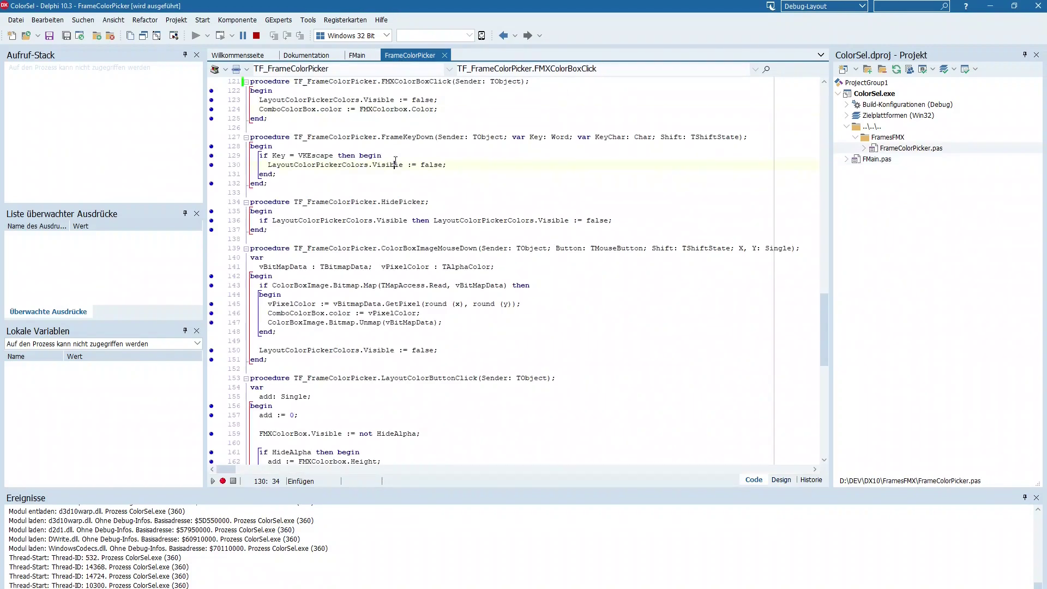
scroll(418, 224, down, 4)
scroll(417, 223, up, 3)
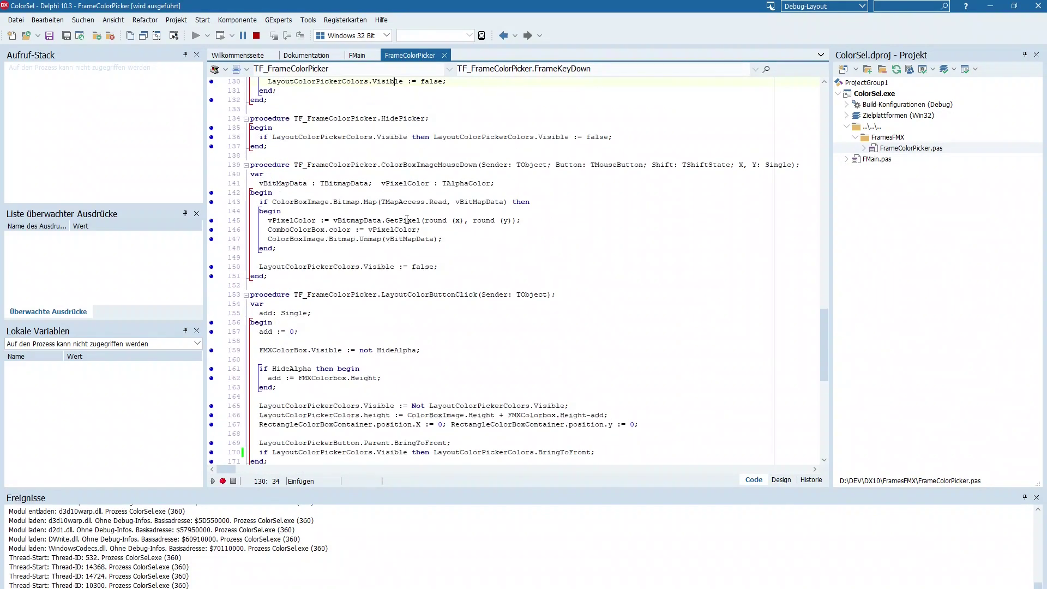
scroll(413, 226, down, 3)
click(404, 221)
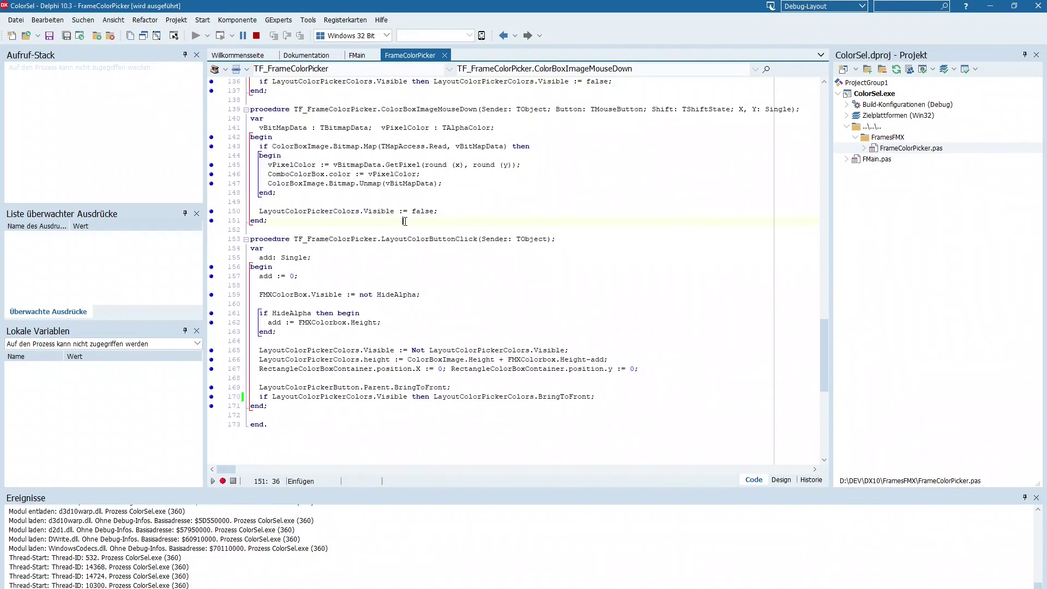
key(F12)
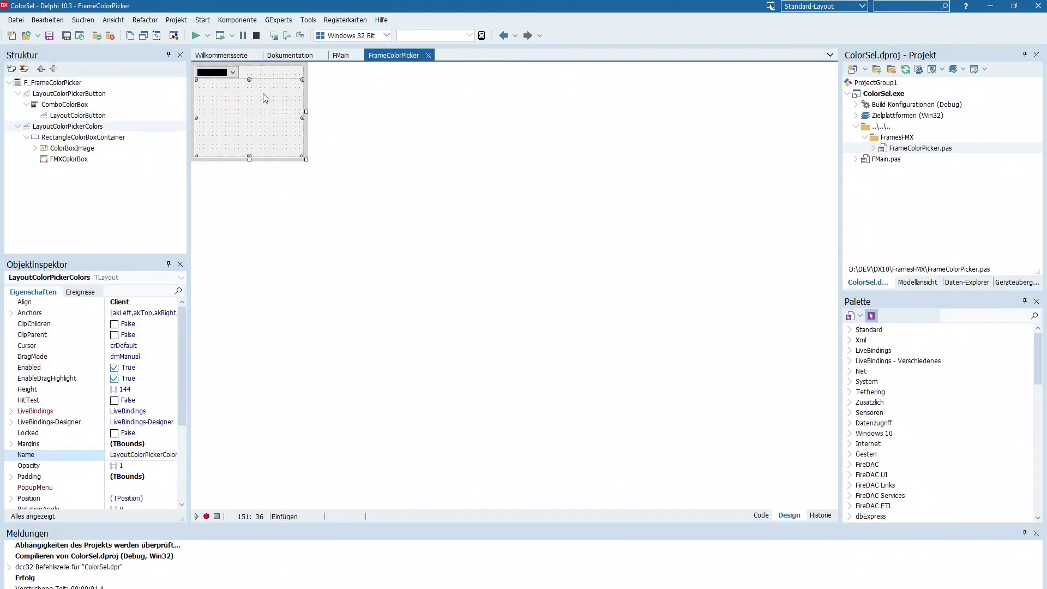
- Inspect LayoutColorPickerButton, ComboColorBox and LayoutColorButton's HitTest, then list LayoutColorButton's events
click(261, 73)
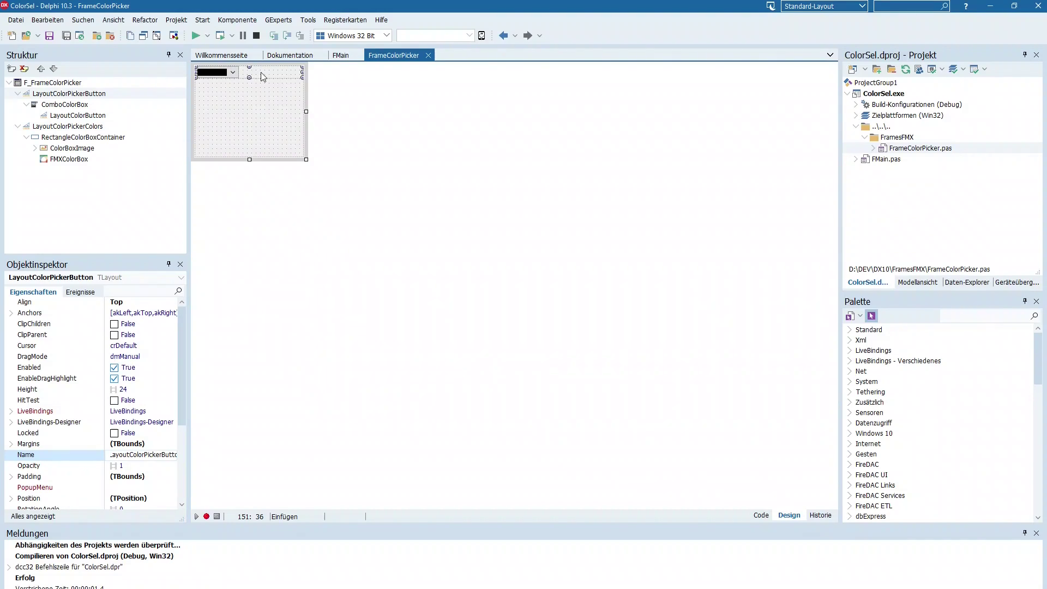
click(64, 105)
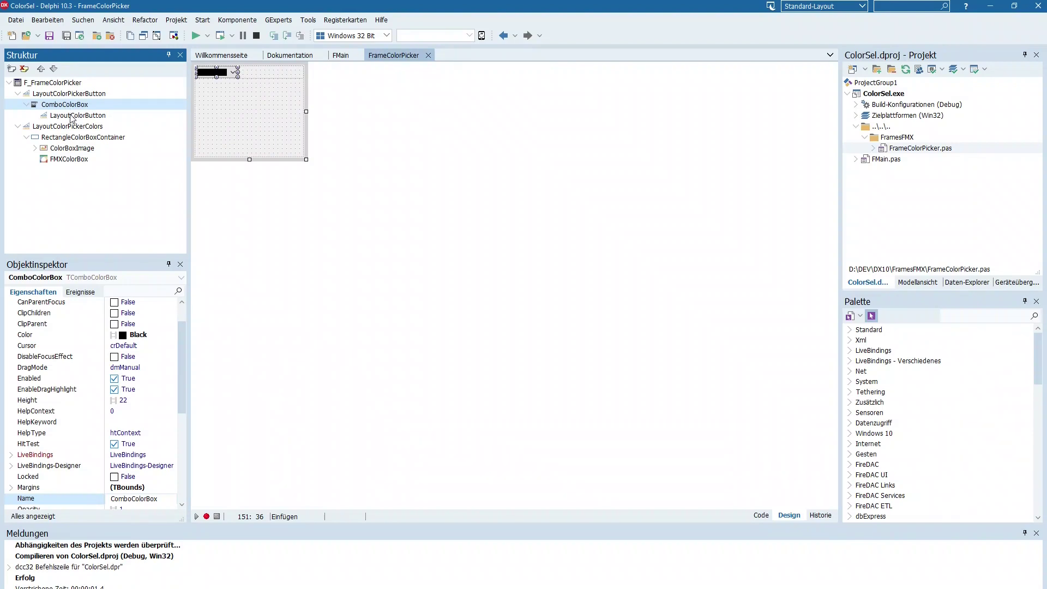
click(78, 119)
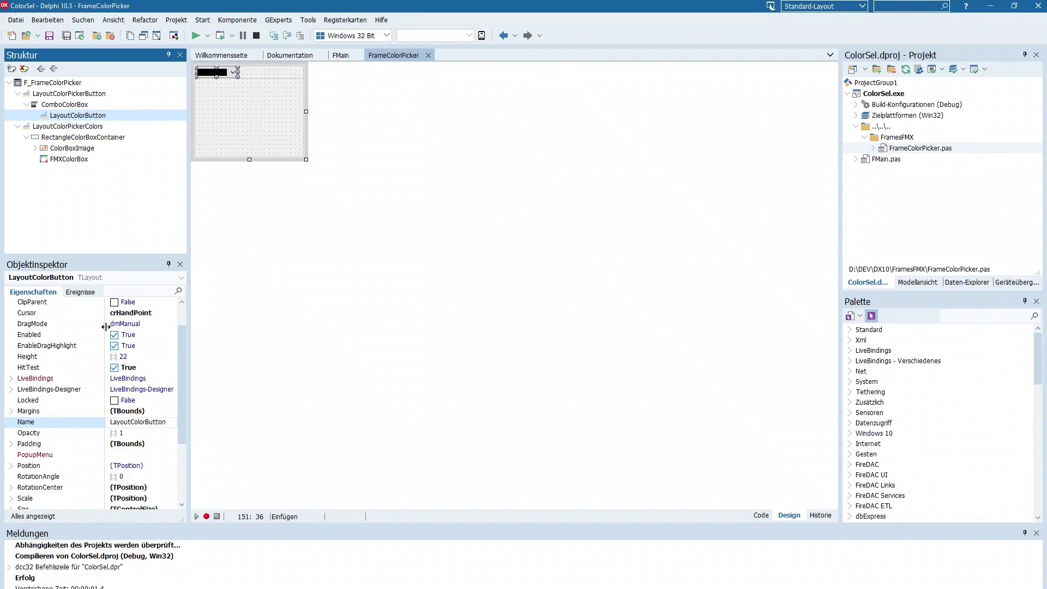
click(146, 368)
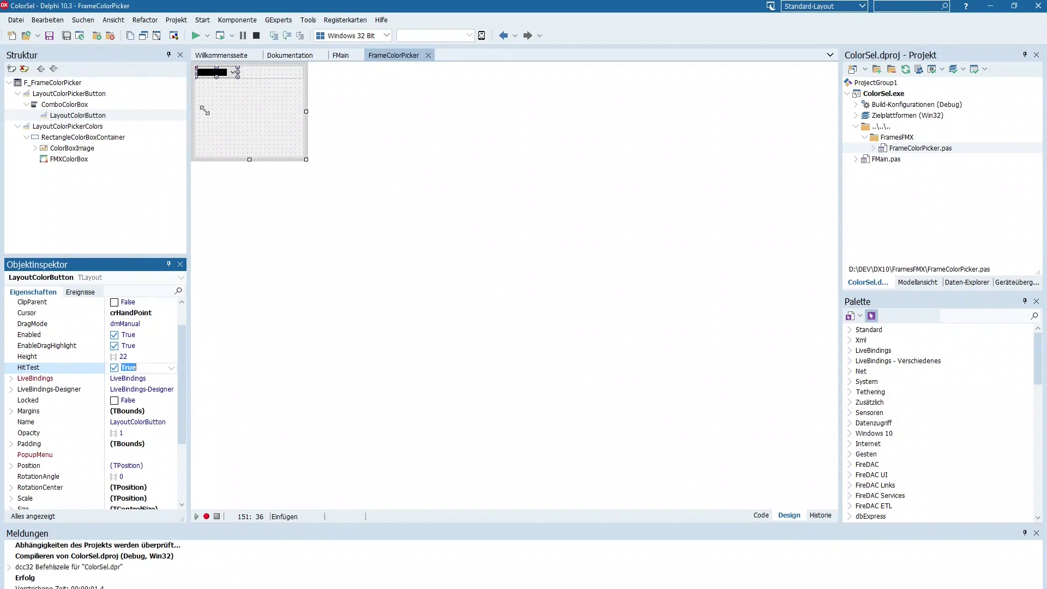
click(79, 292)
double_click(134, 315)
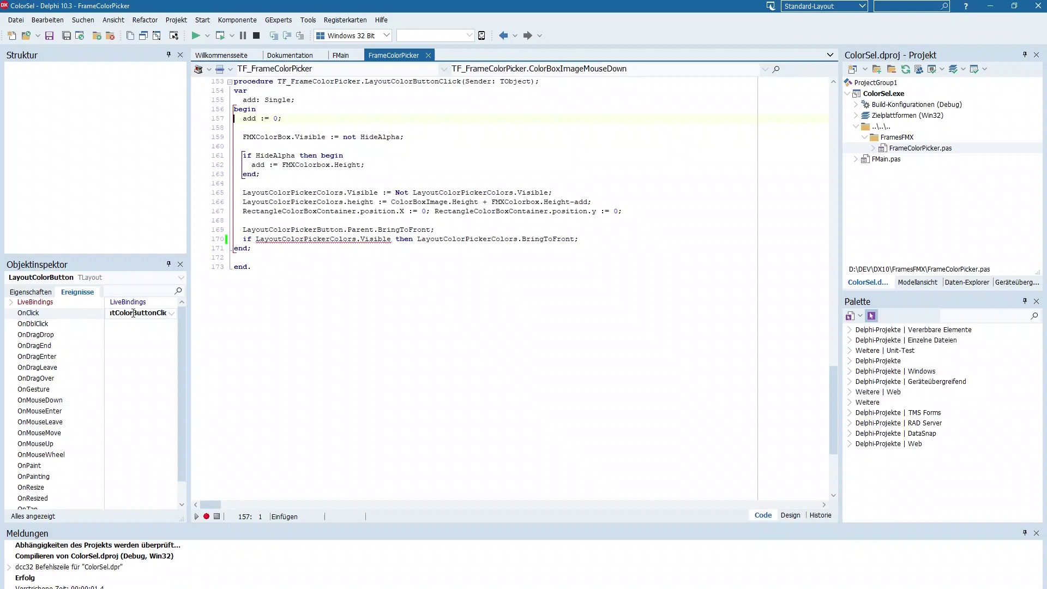
click(326, 201)
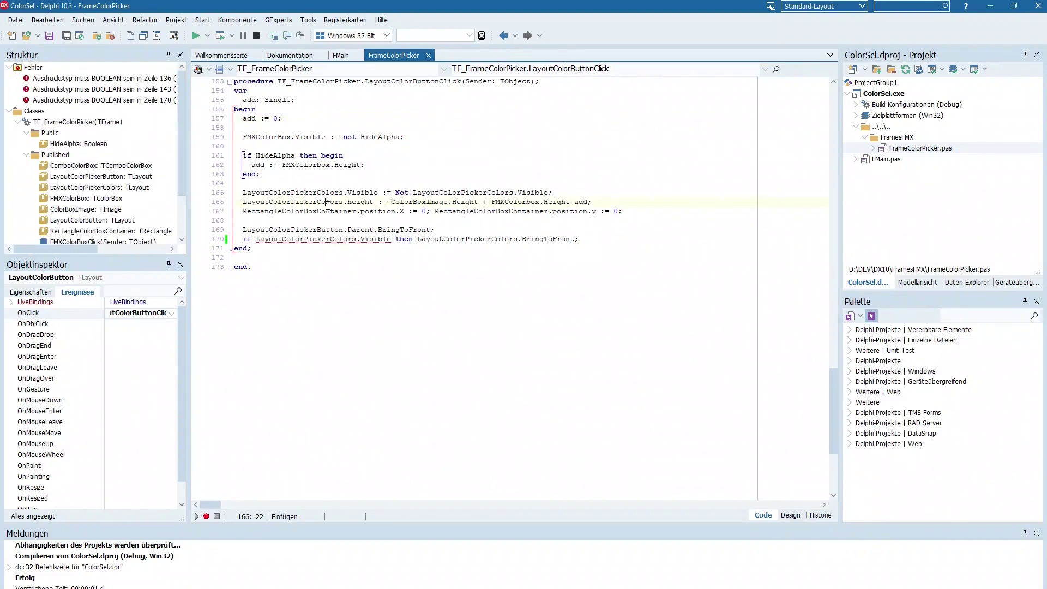
click(269, 165)
click(268, 136)
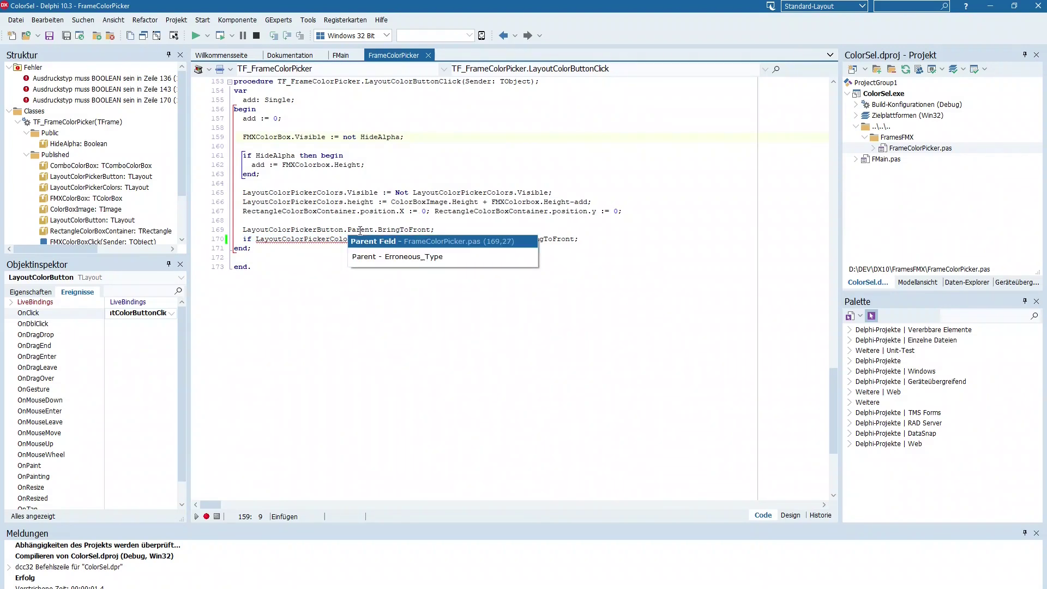
key(F12)
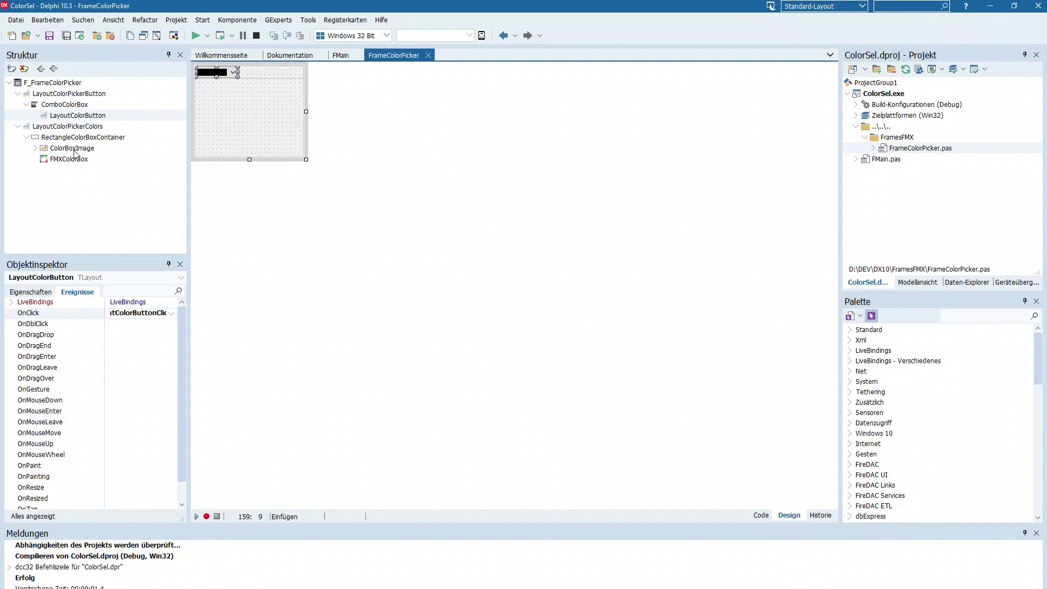
- Make the LayoutColorPickerColors palette layout visible by ticking its Visible property
click(79, 137)
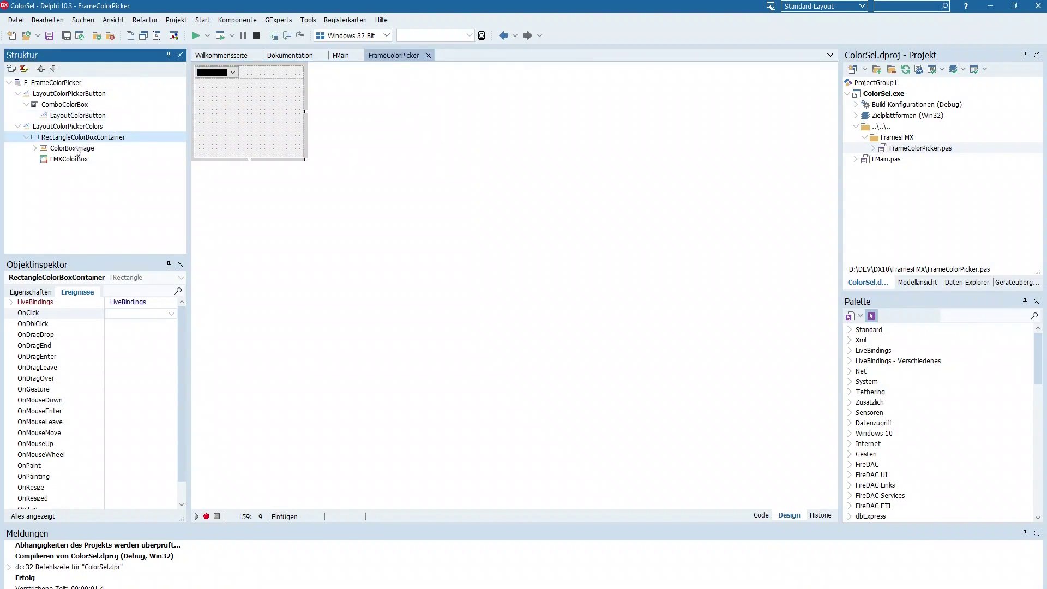
click(76, 148)
click(82, 137)
scroll(181, 323, down, 1)
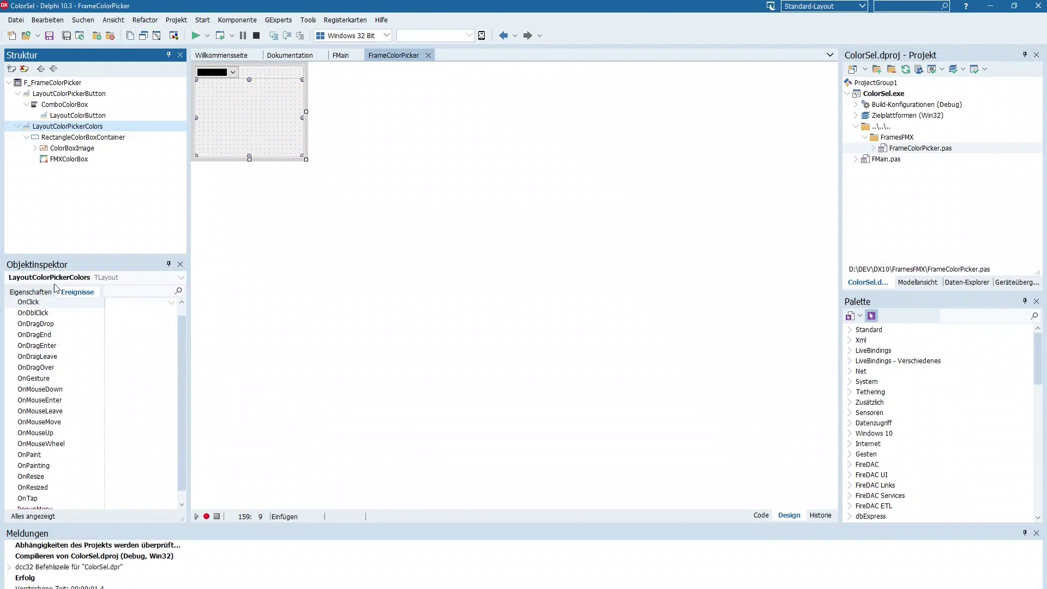
click(37, 291)
scroll(181, 341, down, 6)
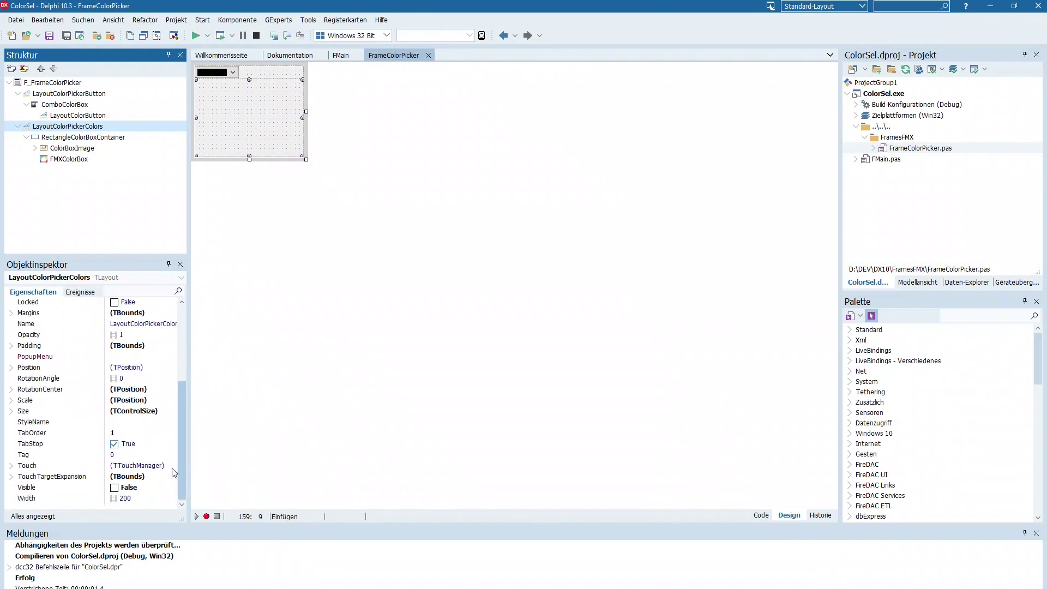
click(114, 487)
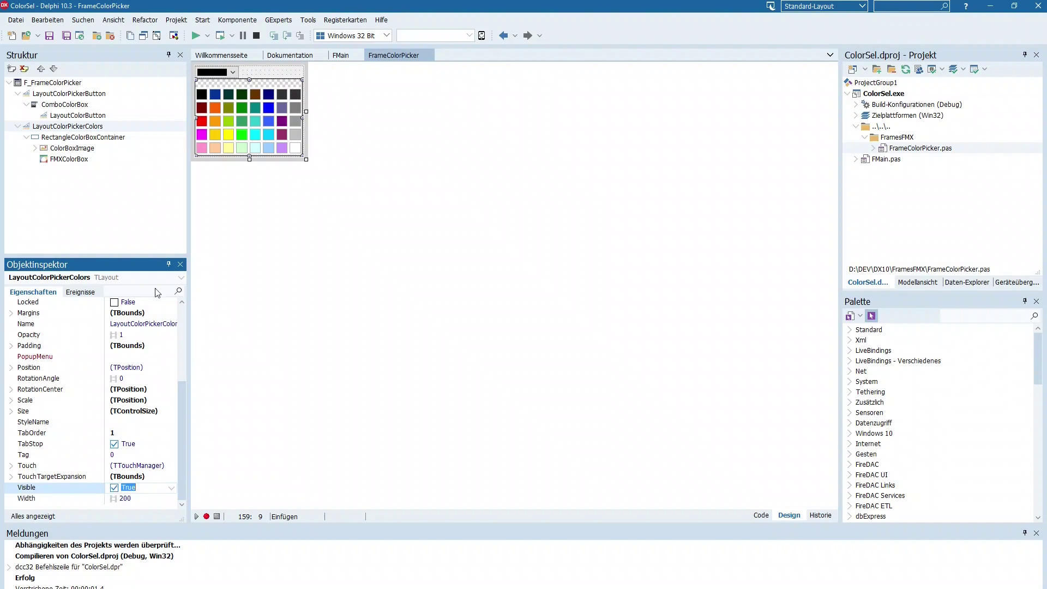
- Select the ColorBoxImage palette image and list its events
click(223, 125)
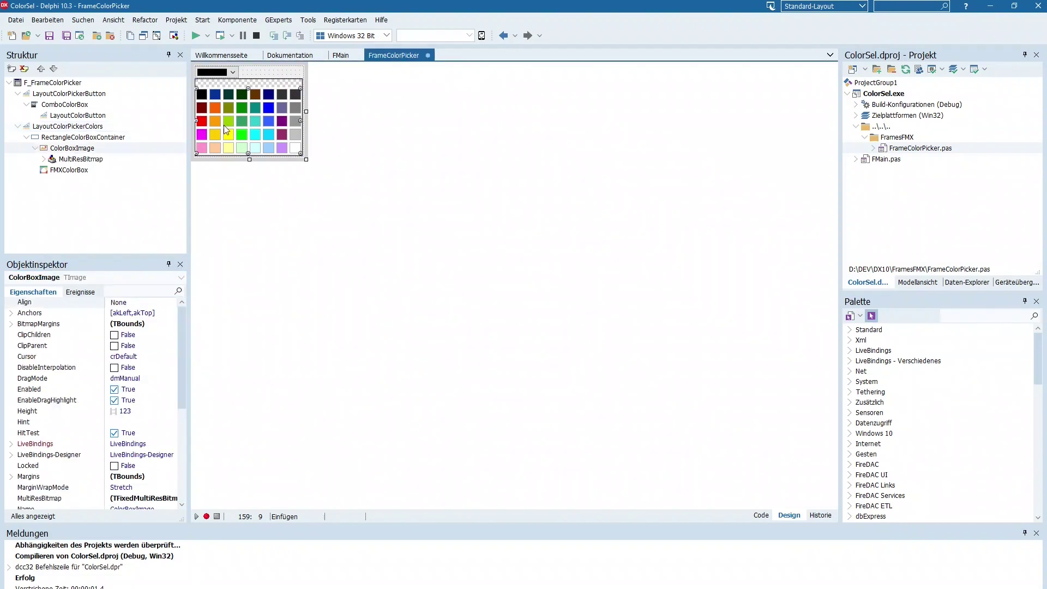
click(239, 85)
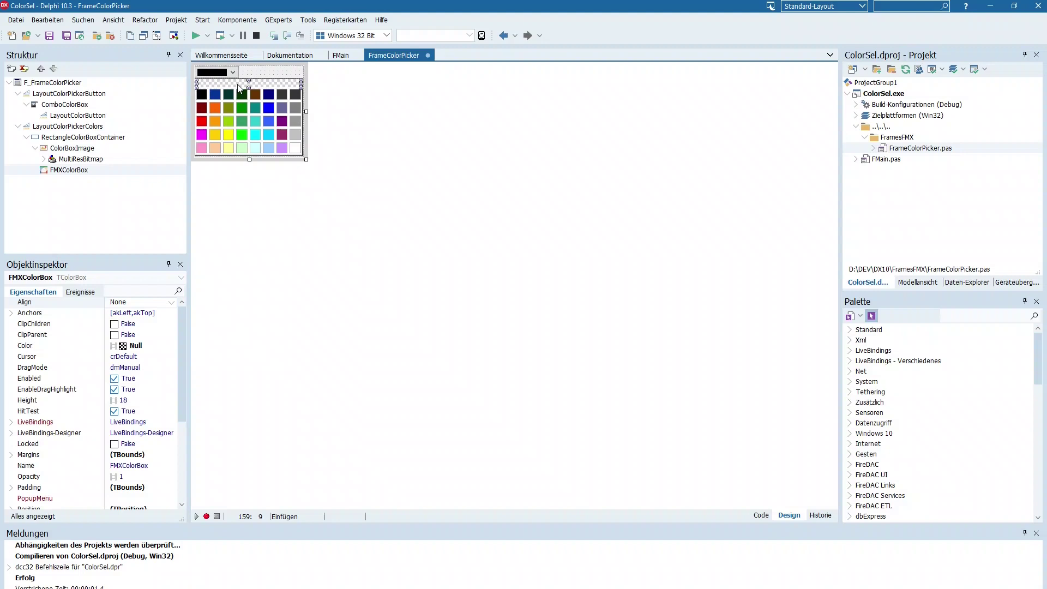
click(241, 116)
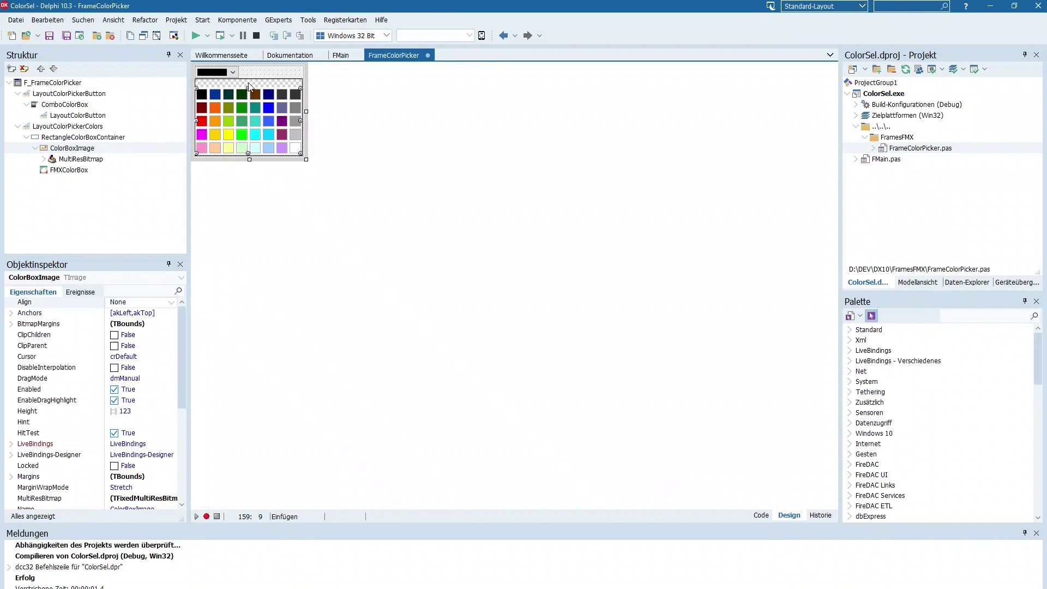
click(248, 83)
click(241, 112)
click(79, 292)
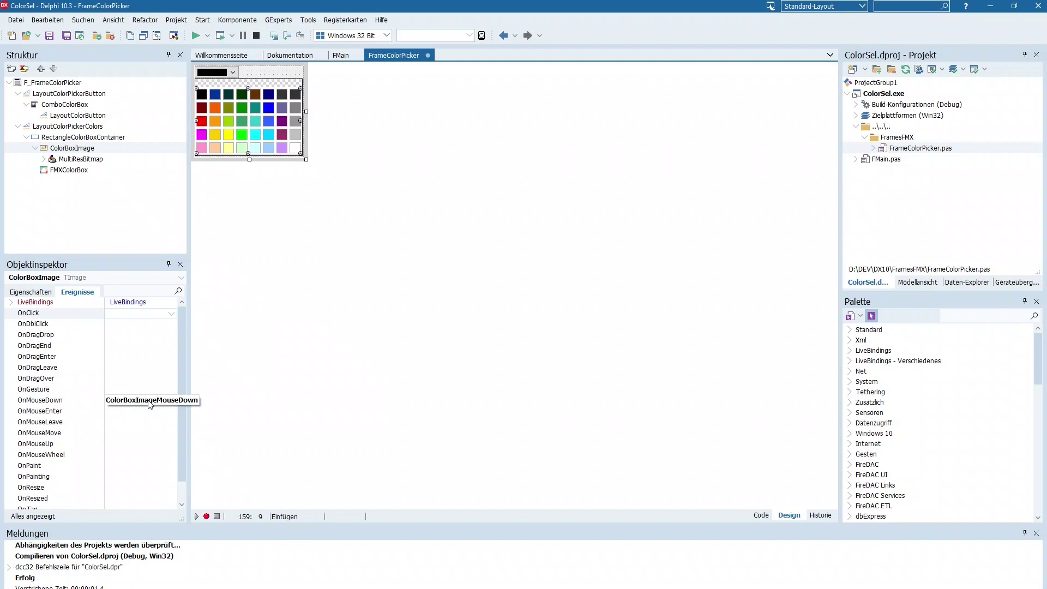
- Review the ColorBoxImageMouseDown handler code, then return to the frame's Design view with F12
double_click(150, 400)
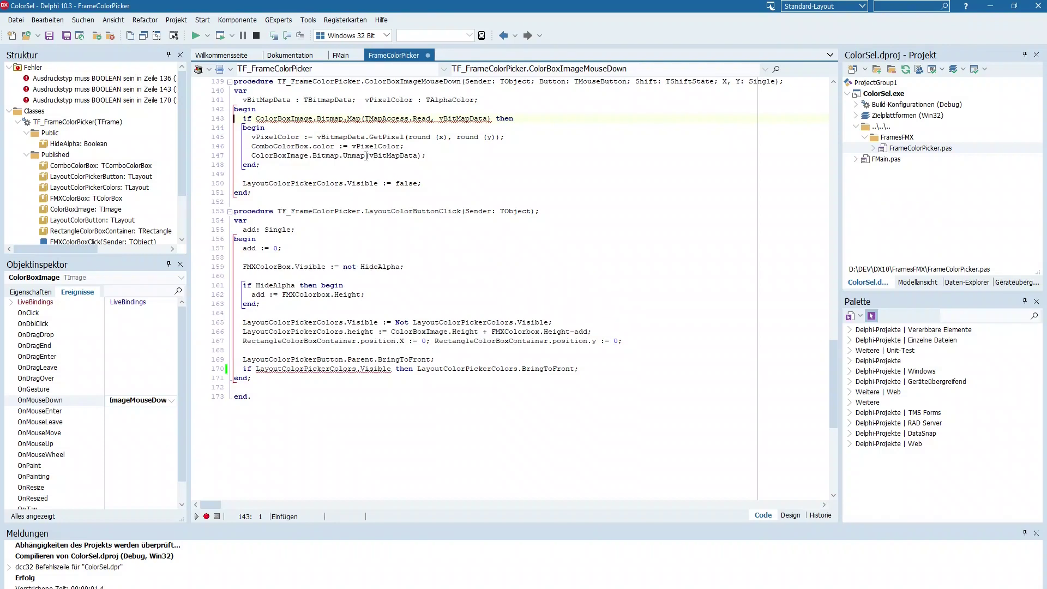
key(F12)
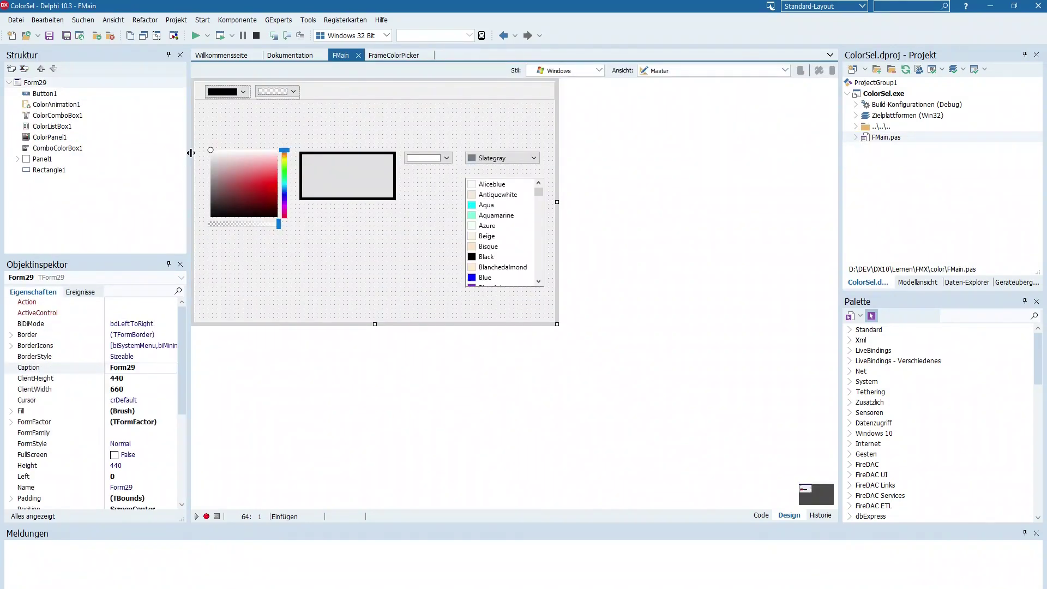
- Run the test form and fill the rectangle with olive green
click(220, 35)
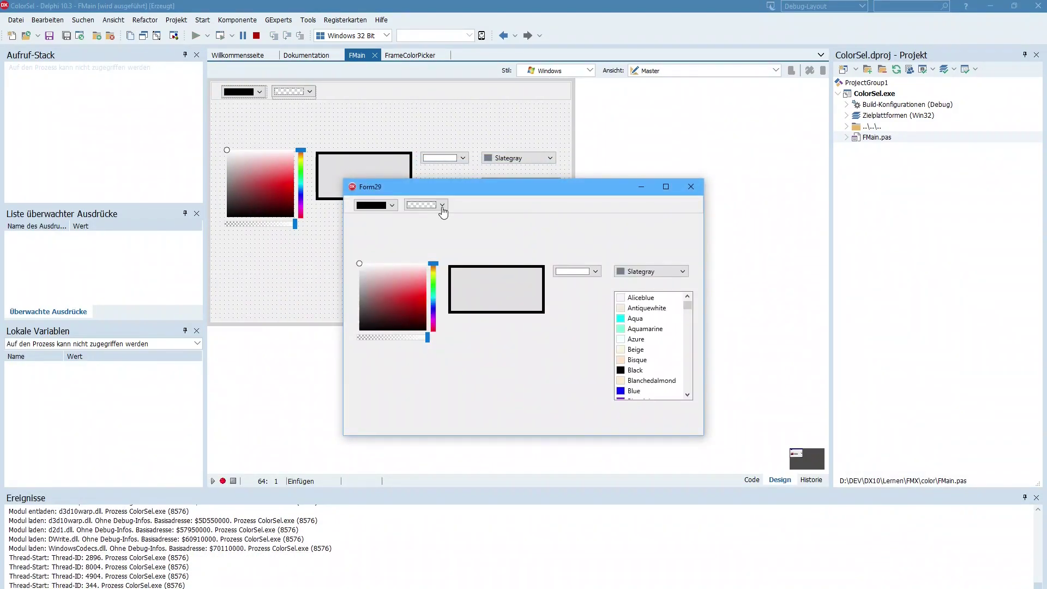
click(443, 206)
click(434, 242)
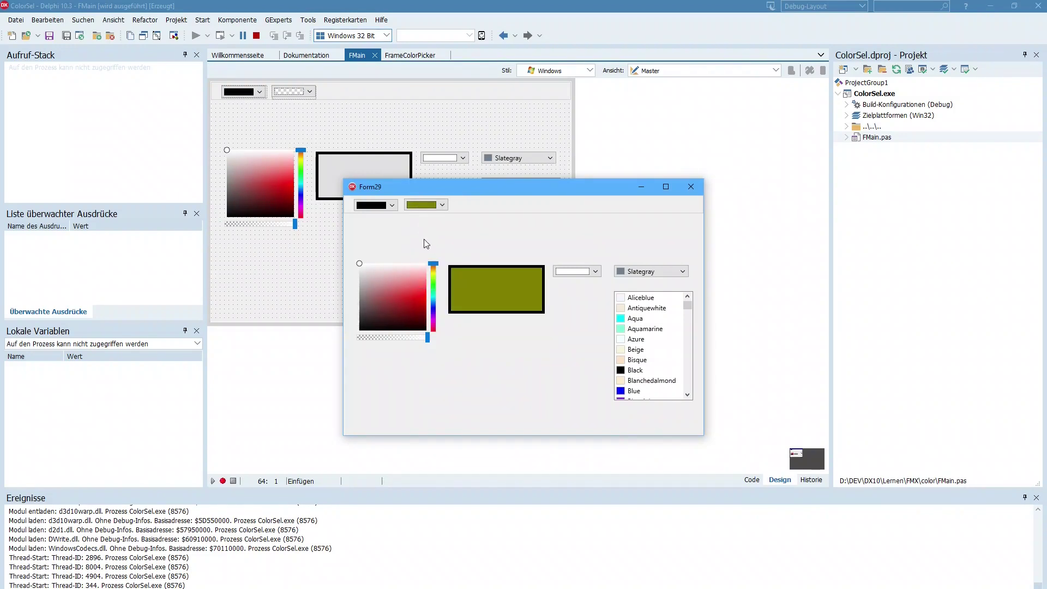
- Reopen the fill palette, focus the colour list to test hiding, and close the app
click(441, 205)
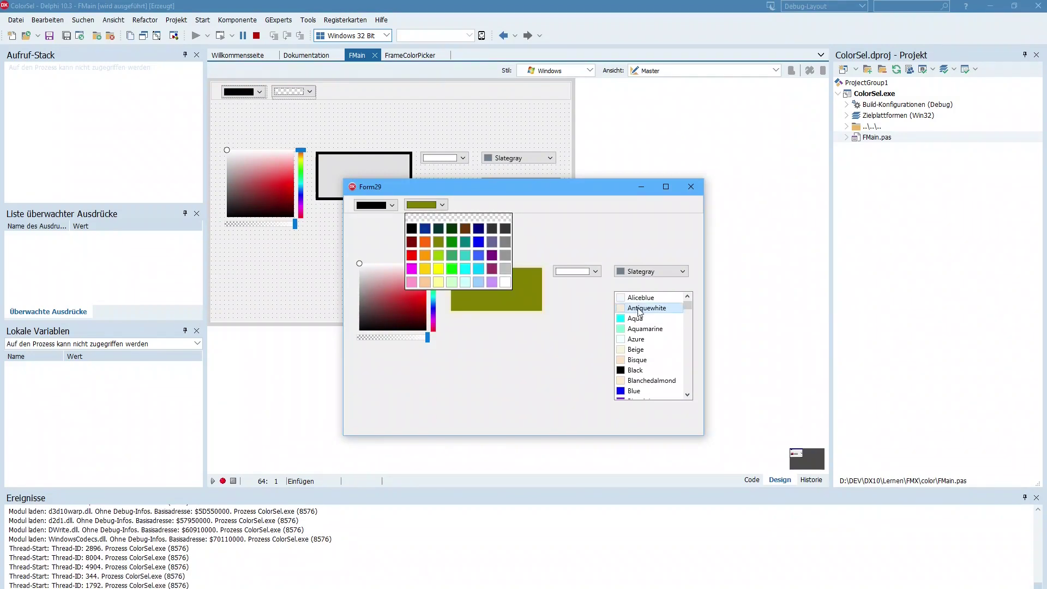
click(645, 328)
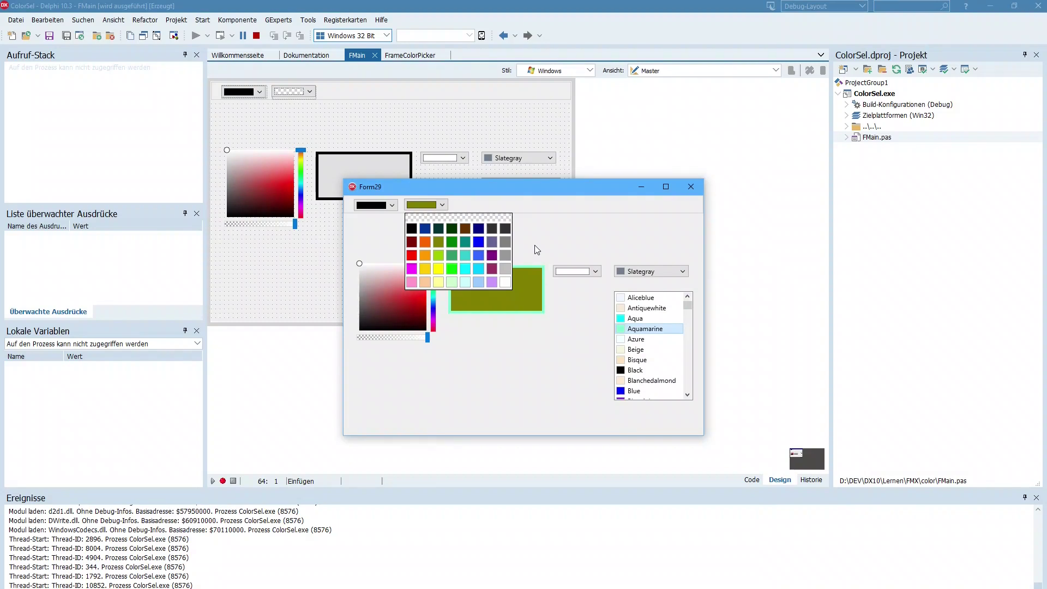
click(690, 186)
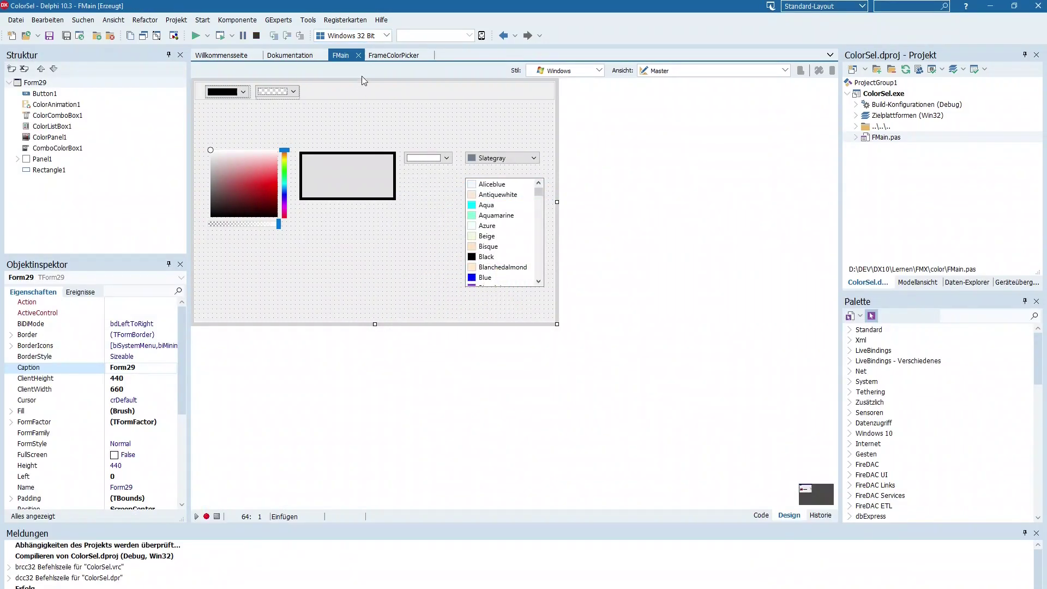
- Check the FrameColorPicker frame's events, including OnExit, then go back to the FMain designer
click(393, 55)
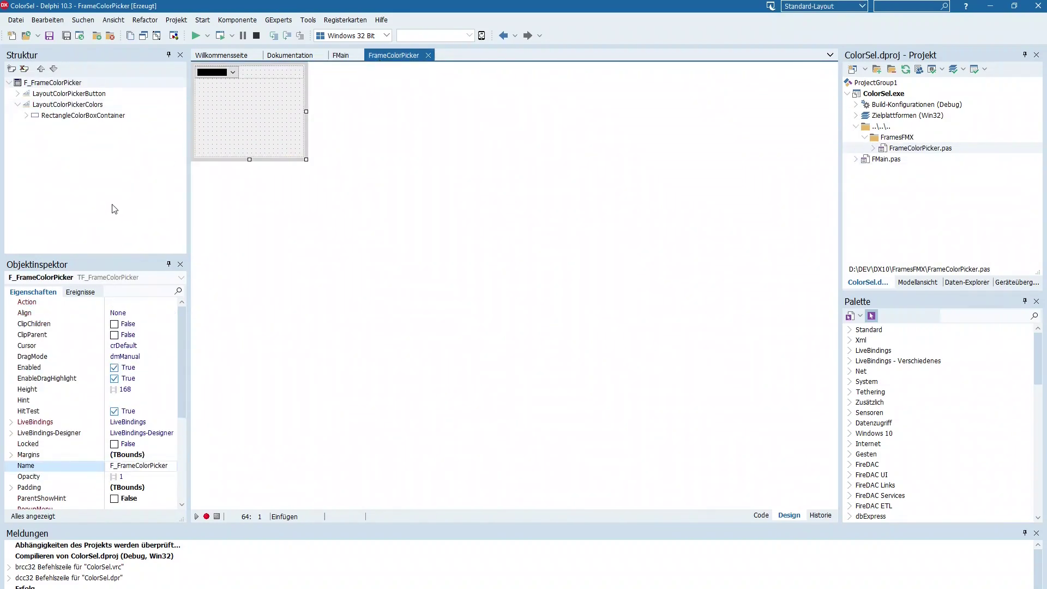
click(79, 291)
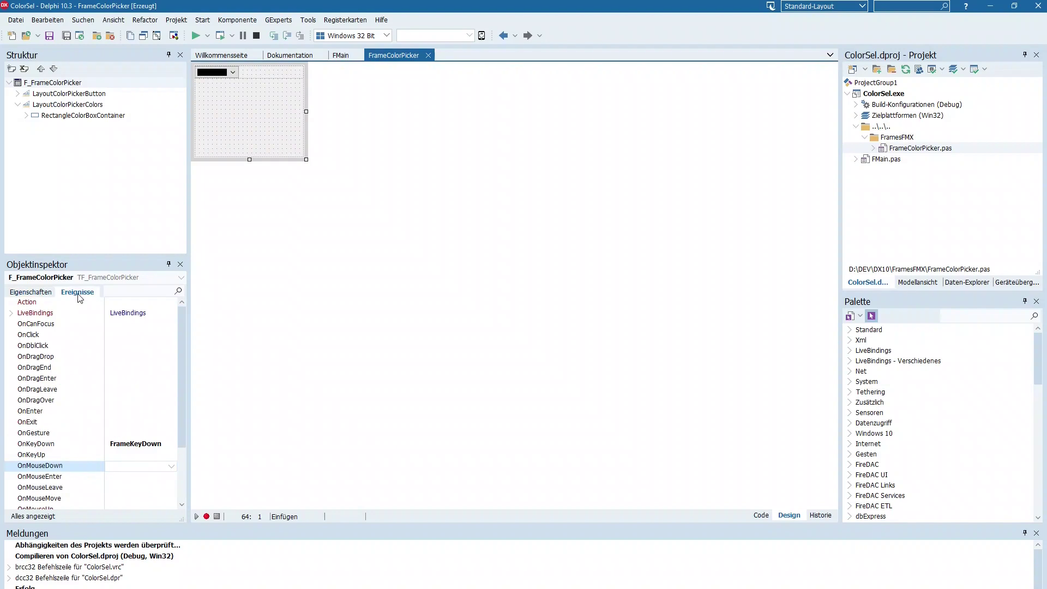
click(128, 425)
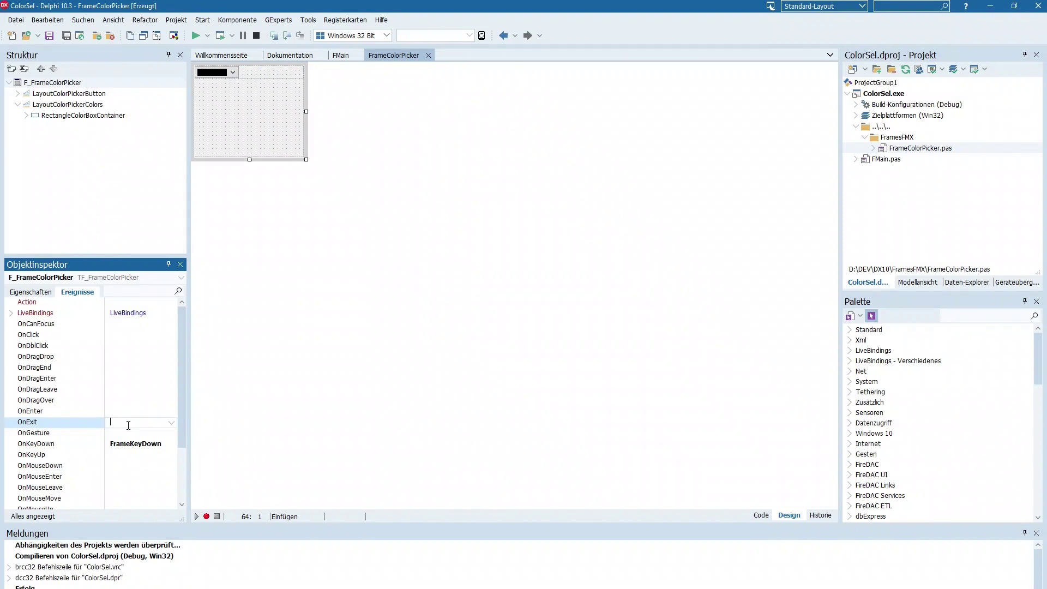
click(341, 55)
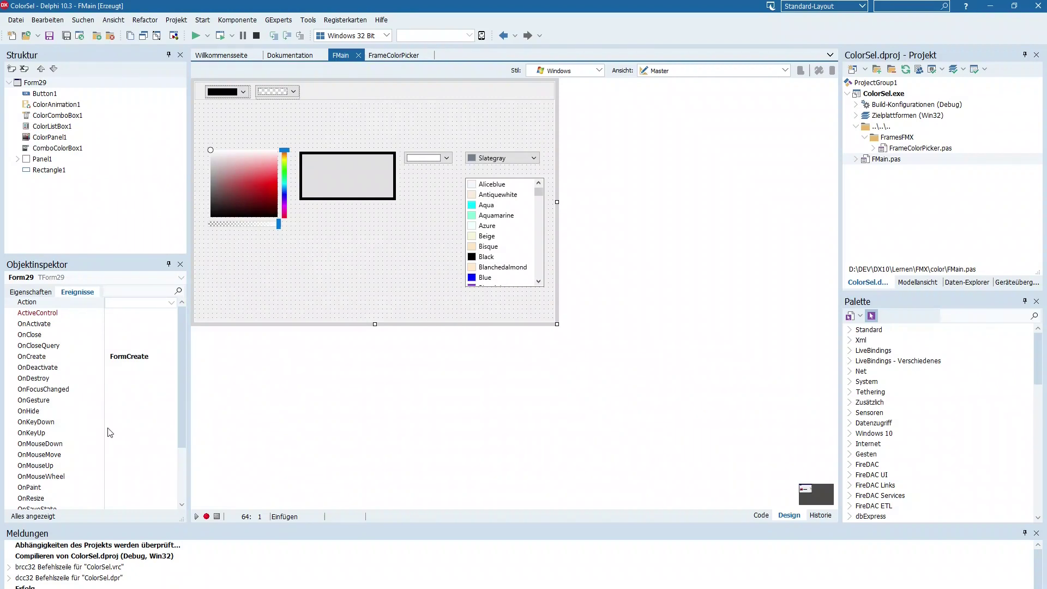
scroll(174, 466, down, 5)
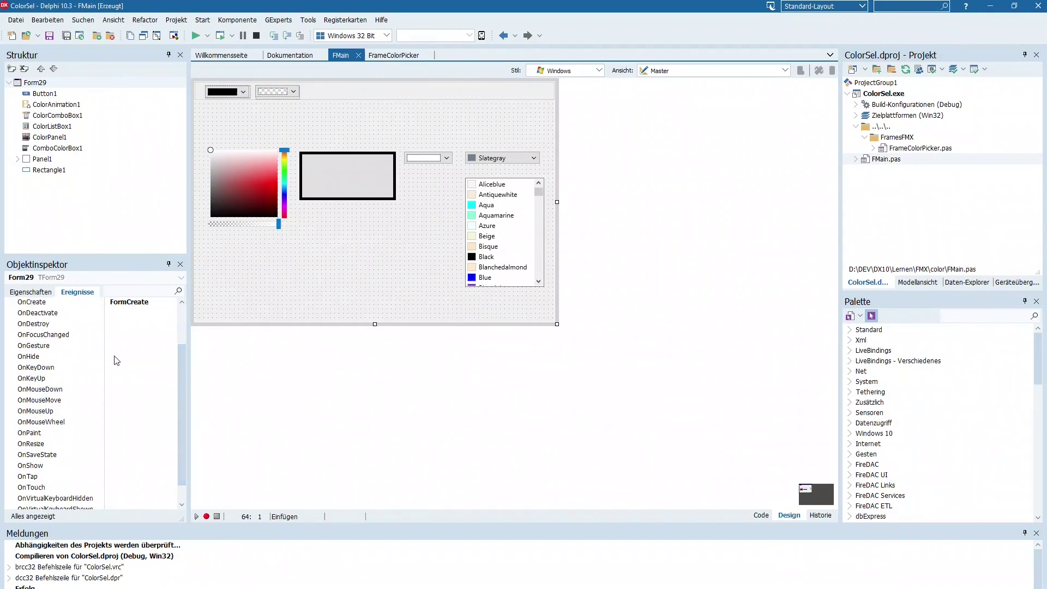
- Create FormFocusChanged with the Focused.GetObject check calling HidePicker for both frames, removing blank lines
double_click(117, 335)
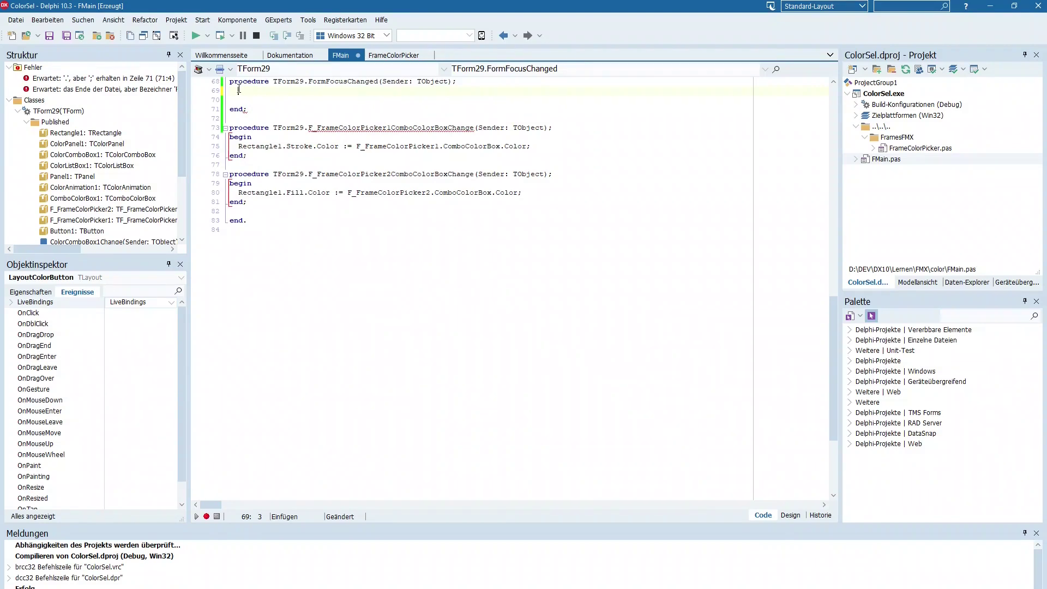
text(var   Cont: TControl; begin   Cont := TControl (Focused.GetObject);    if Cont <> NIL then begin     if Cont <> F_FrameColorPicker1.ComboColorBox then begin       F_FrameColorPicker1.HidePicker;     end;      if Cont <> F_FrameColorPicker2.ComboColorBox then begin       F_FrameColorPicker2.HidePicker;     end;   end;)
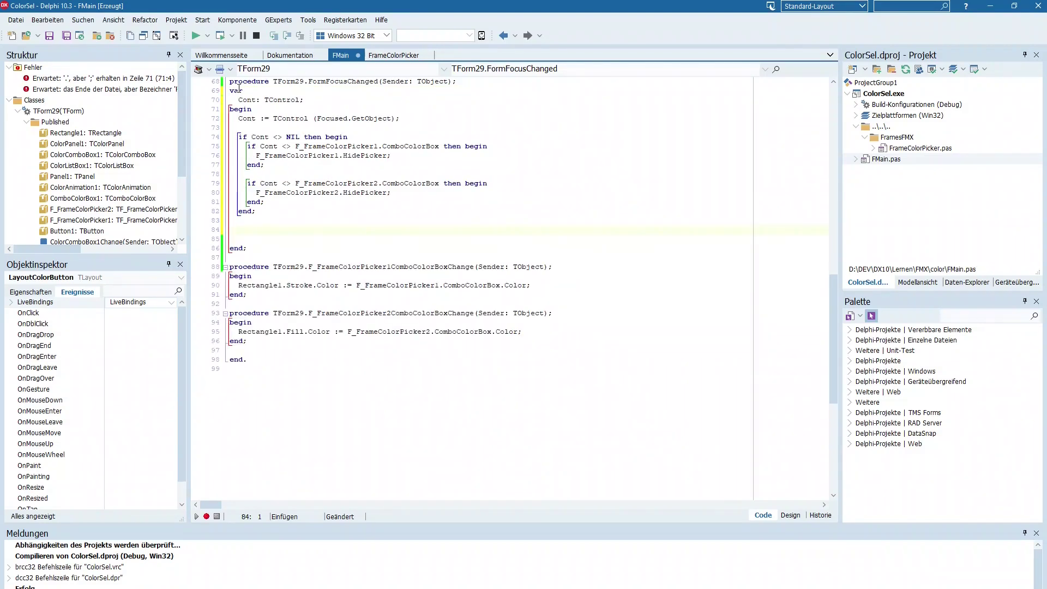
key(BackSpace)
key(Delete)
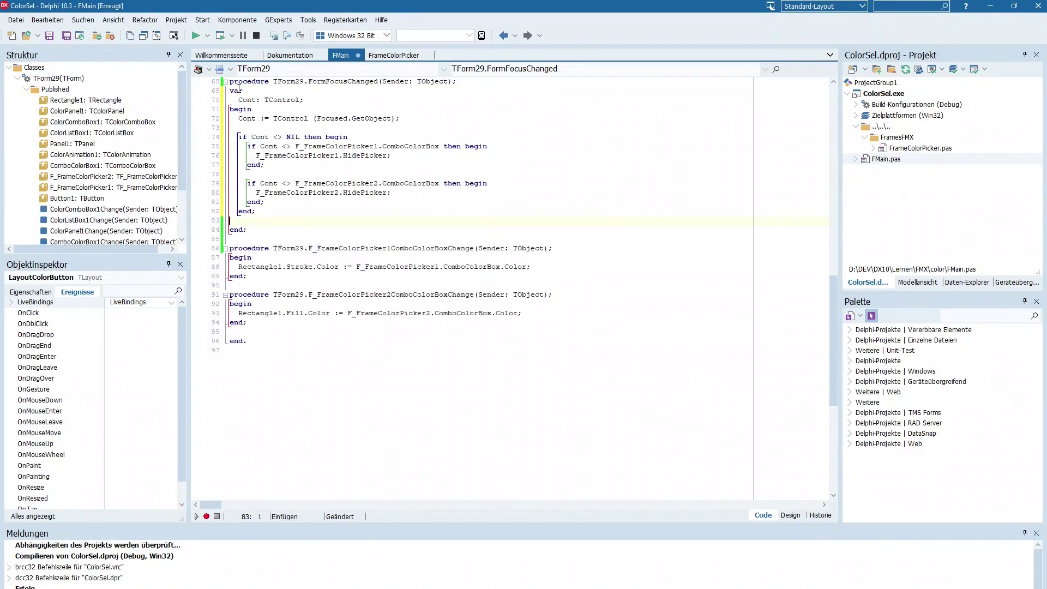
click(308, 127)
- Run the app, confirm the fill palette hides when the colour list or another control gets focus, then close it
click(219, 35)
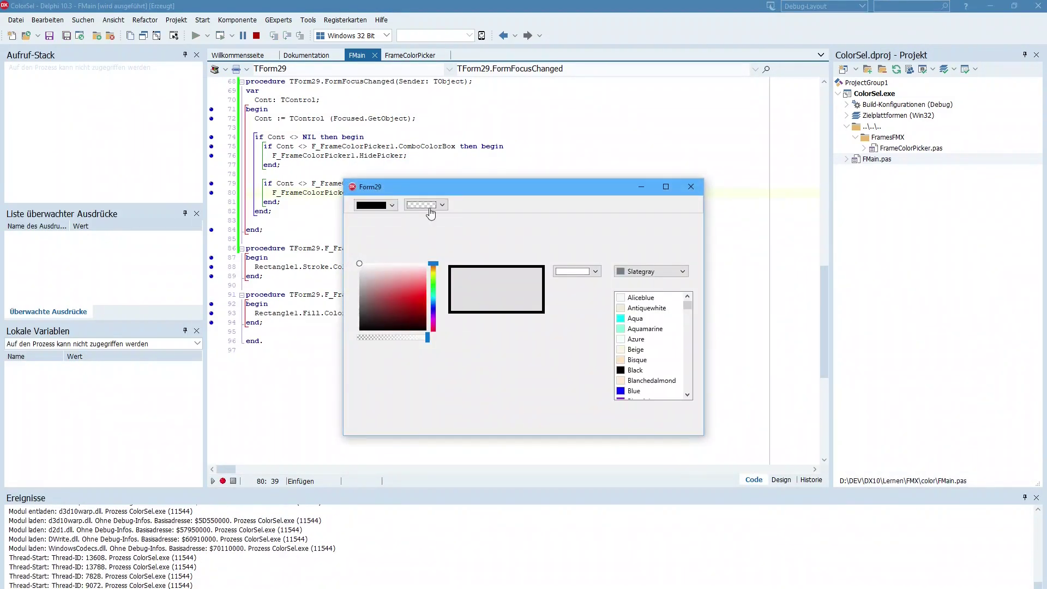
click(442, 205)
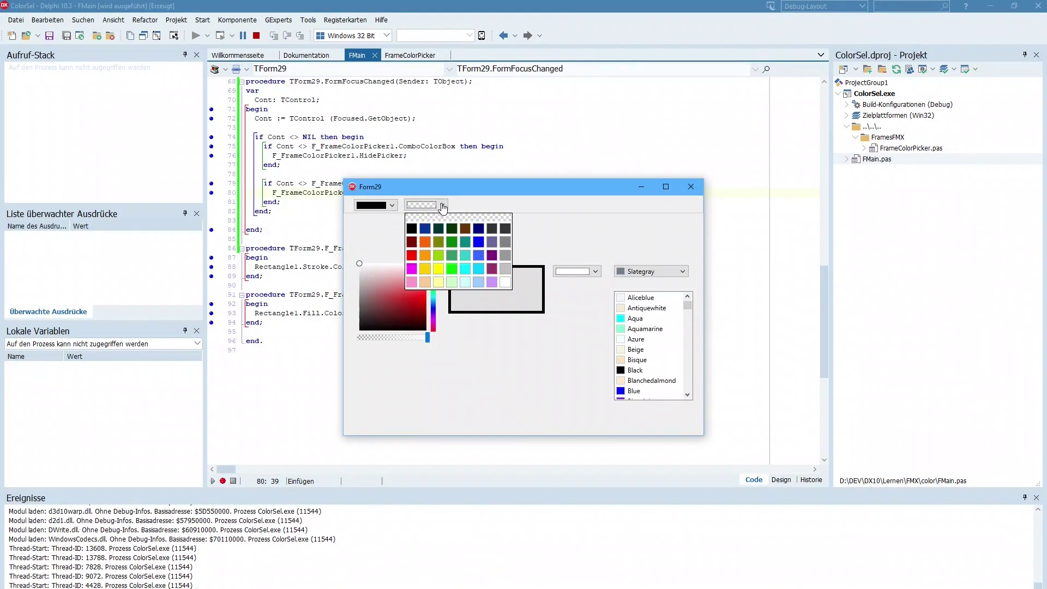
click(646, 308)
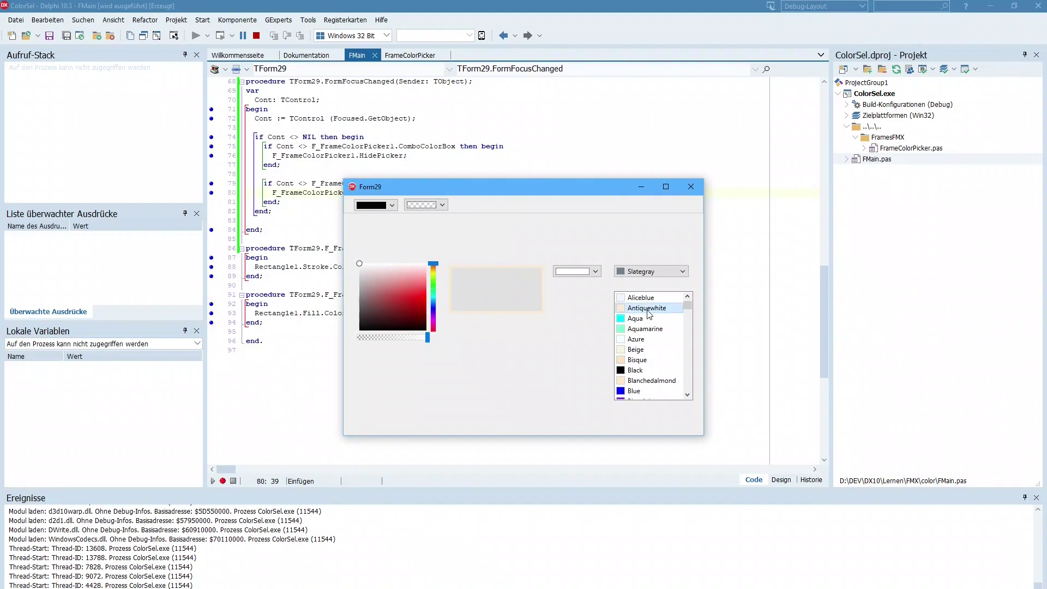
click(443, 206)
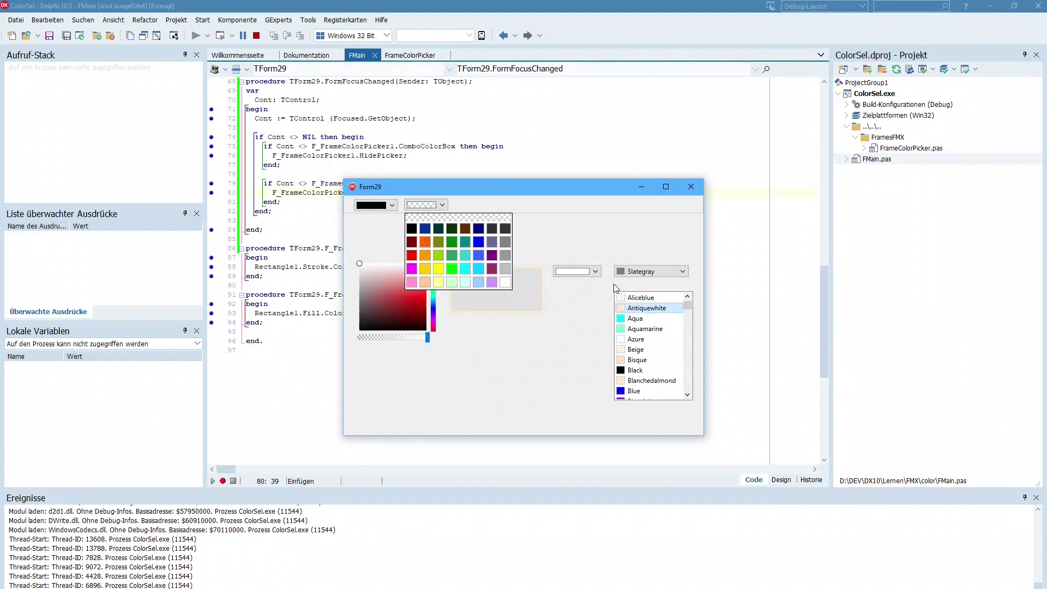
click(576, 271)
click(577, 245)
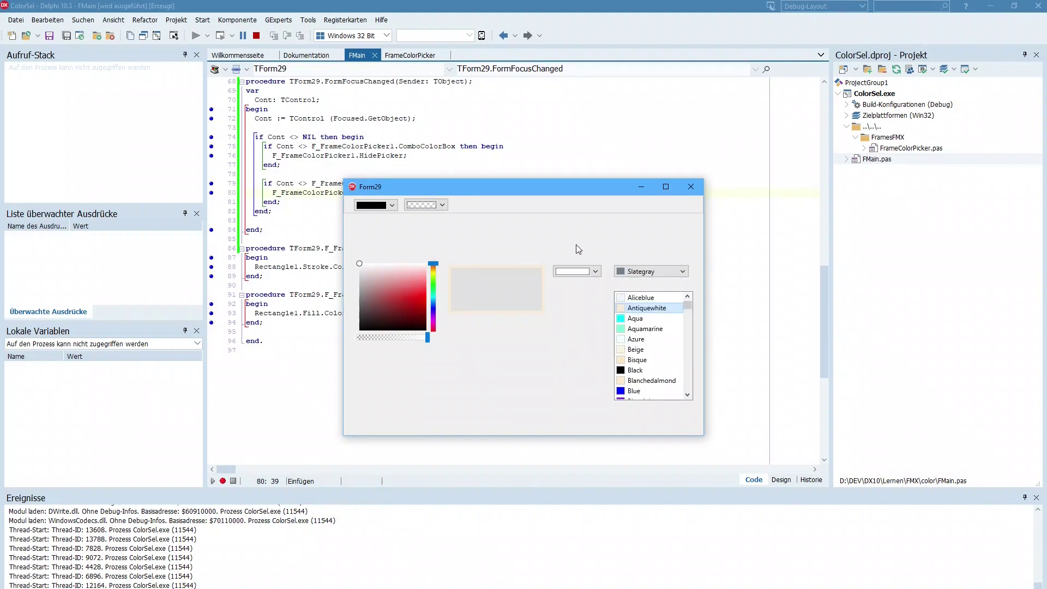
click(691, 186)
click(271, 220)
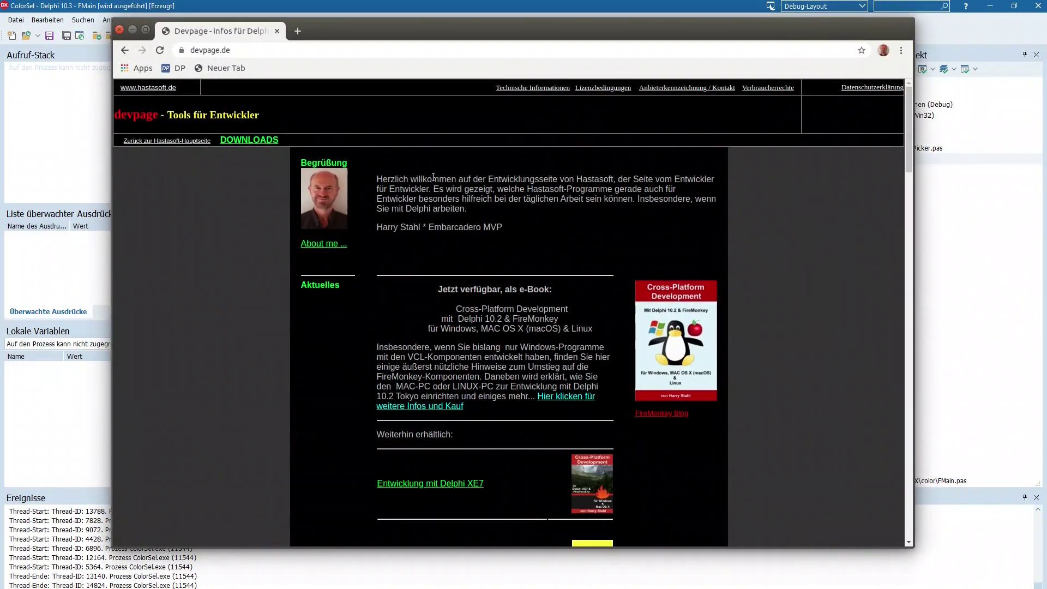
- Go from devpage.de's DOWNLOADS page to the FrameColorPicker documentation
click(255, 141)
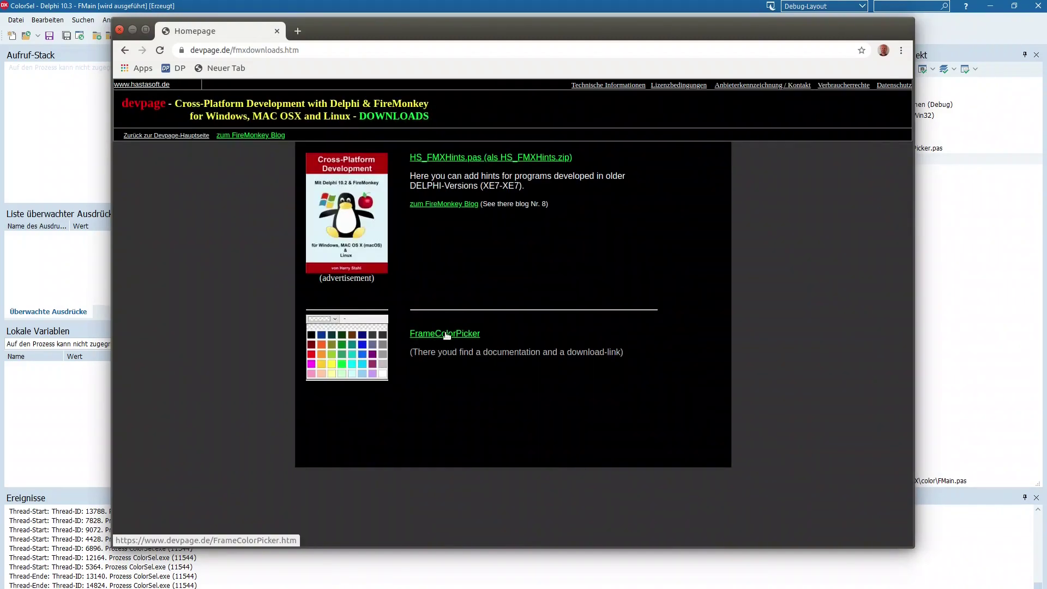
click(449, 336)
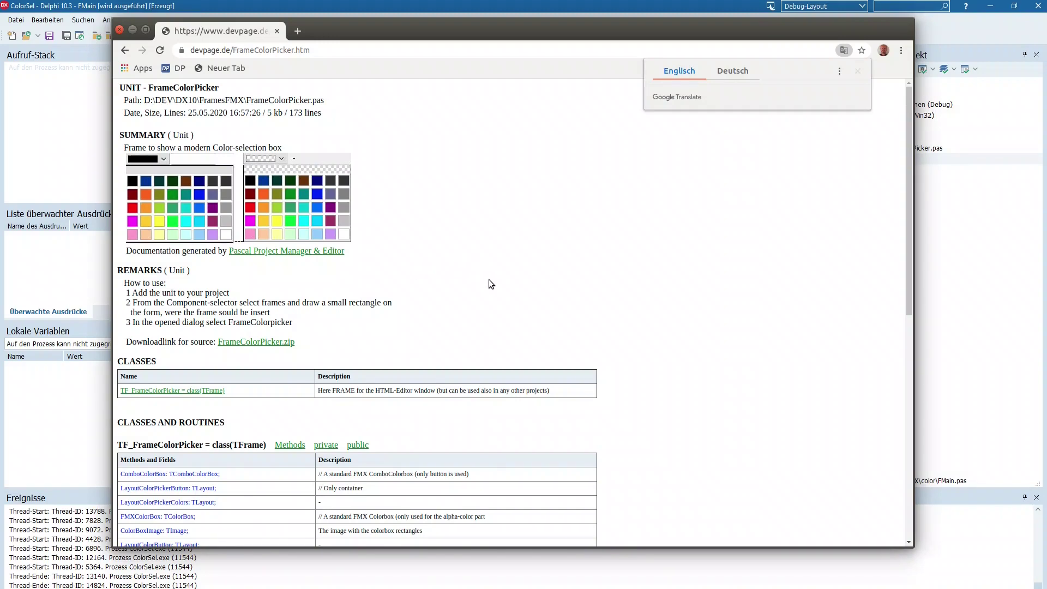
scroll(493, 291, down, 1)
scroll(493, 291, down, 2)
scroll(494, 311, down, 1)
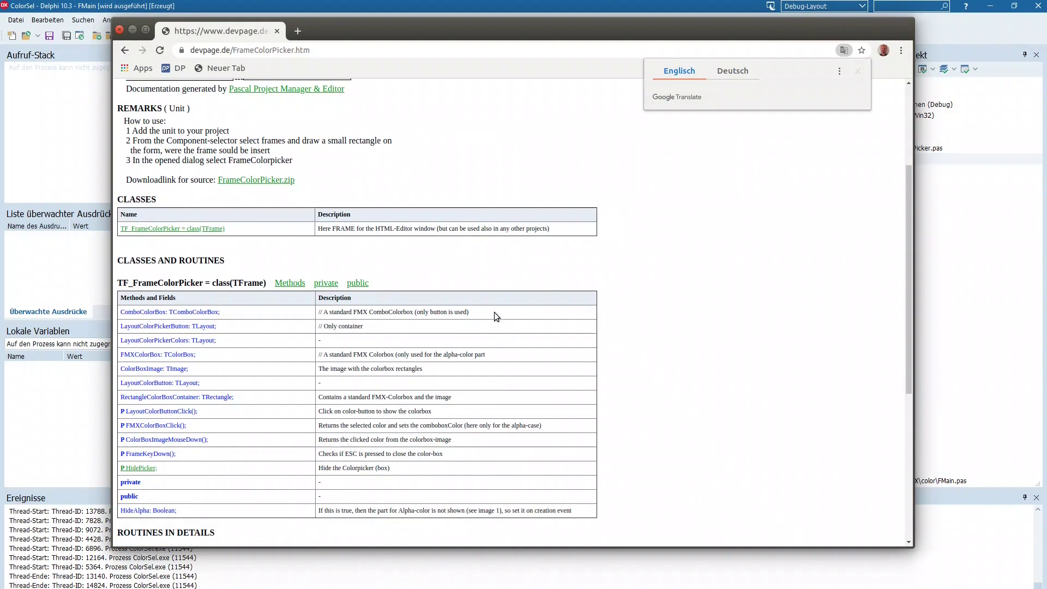
scroll(494, 311, down, 1)
scroll(410, 286, up, 3)
scroll(388, 306, down, 3)
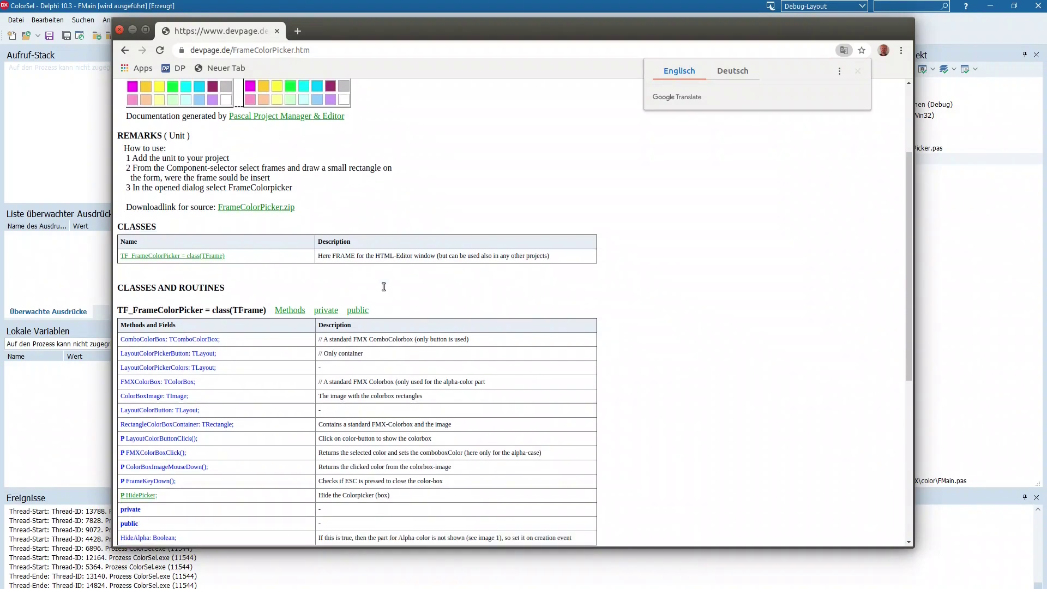
scroll(389, 306, down, 3)
scroll(389, 307, down, 3)
scroll(388, 306, down, 1)
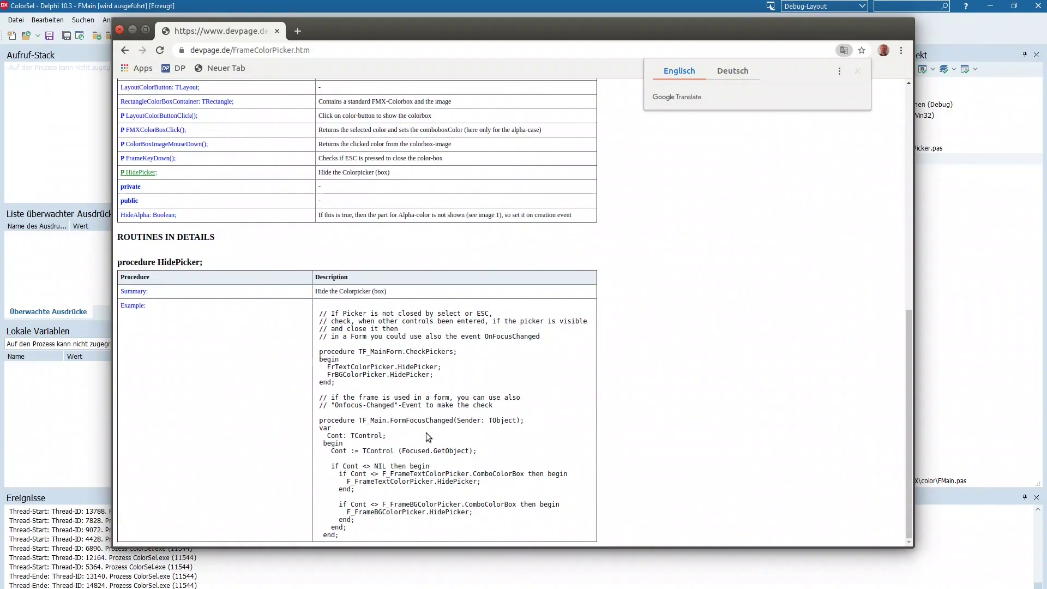
scroll(462, 454, up, 4)
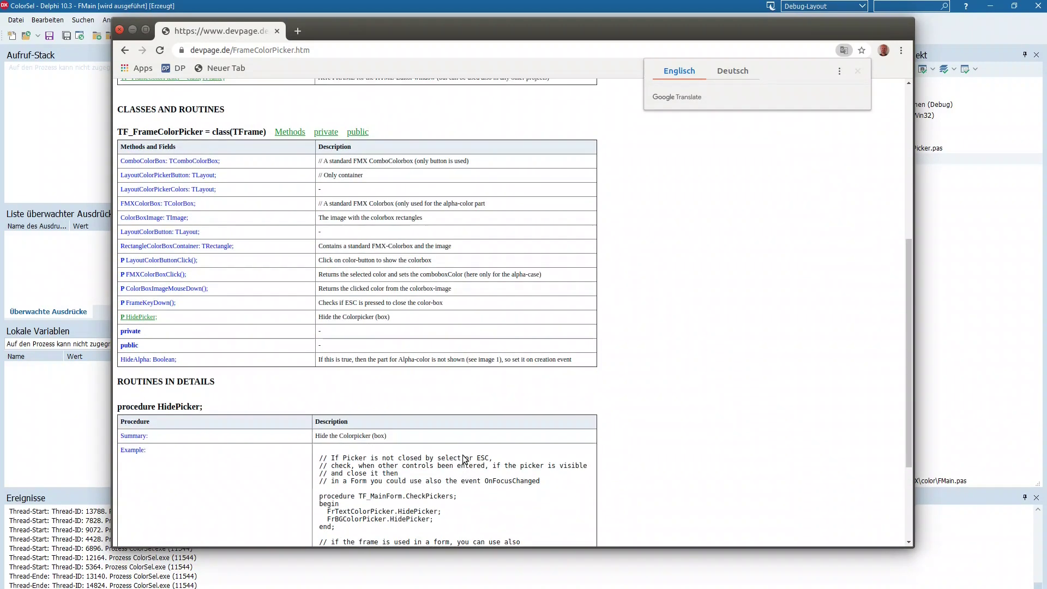
scroll(462, 455, up, 4)
scroll(463, 455, up, 4)
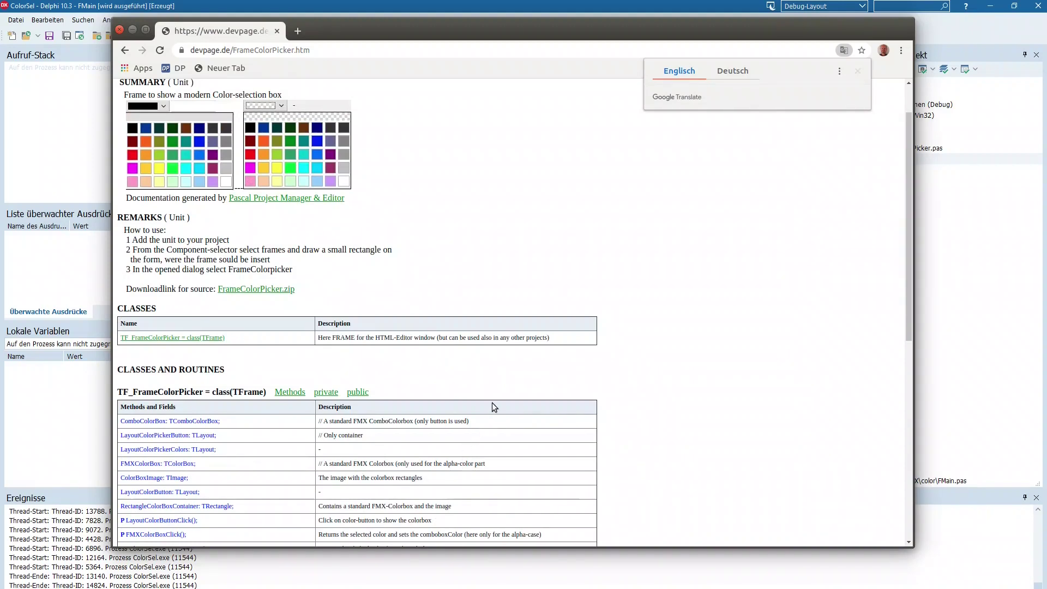